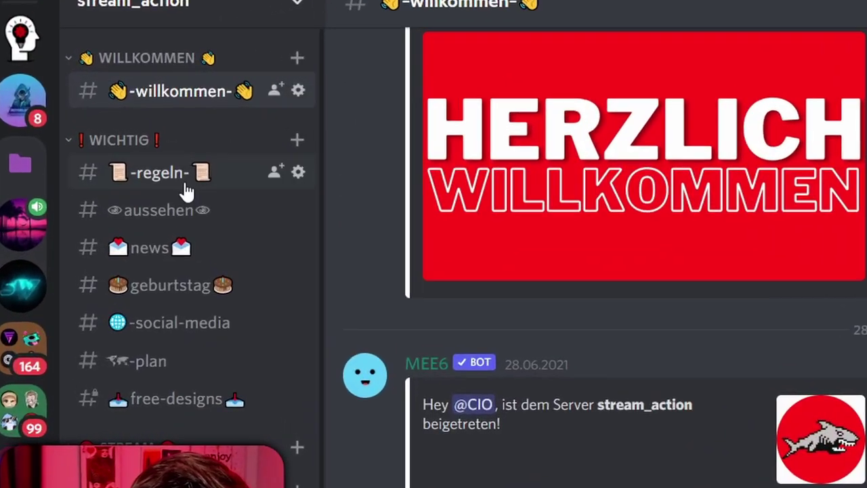
# Open the #free-designs channel and enlarge the YT Banner erstellen template image
pyautogui.click(193, 193)
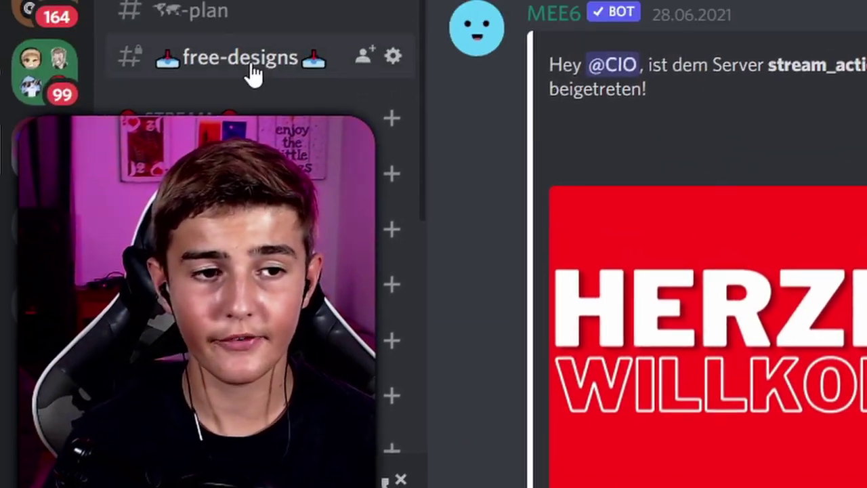
pyautogui.click(254, 181)
pyautogui.scroll(5, 518, 193)
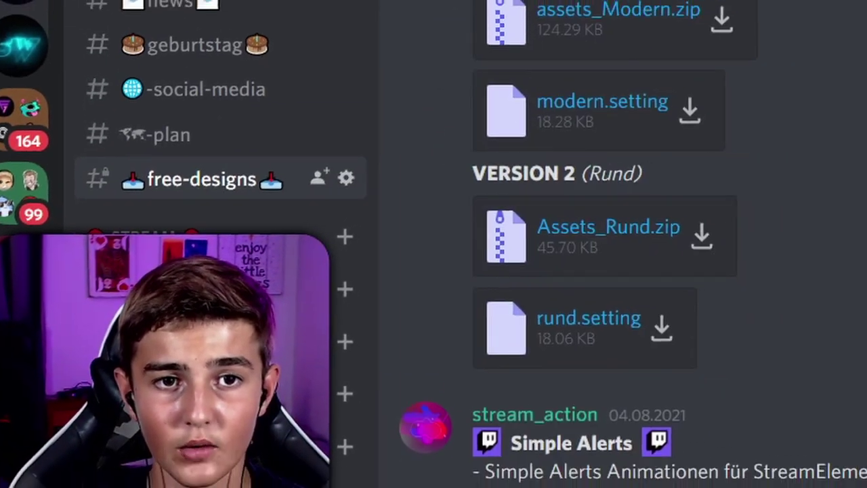
pyautogui.scroll(5, 518, 193)
pyautogui.scroll(5, 518, 193)
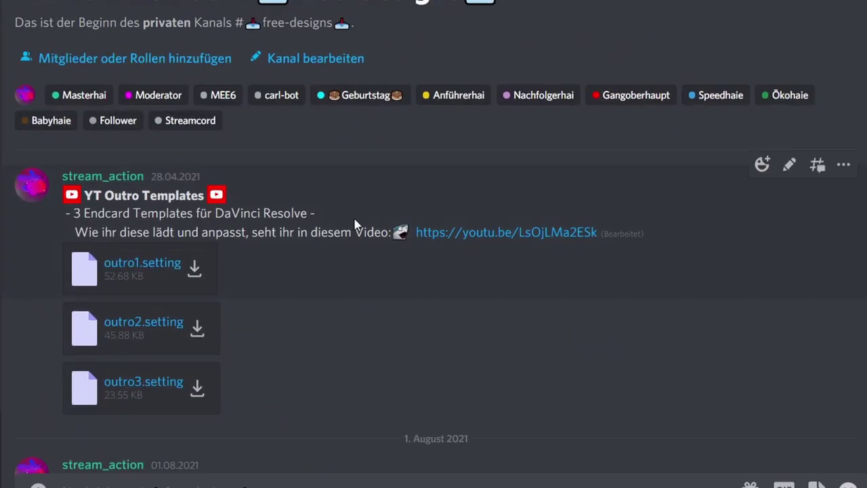
pyautogui.scroll(-5, 354, 223)
pyautogui.scroll(-5, 322, 261)
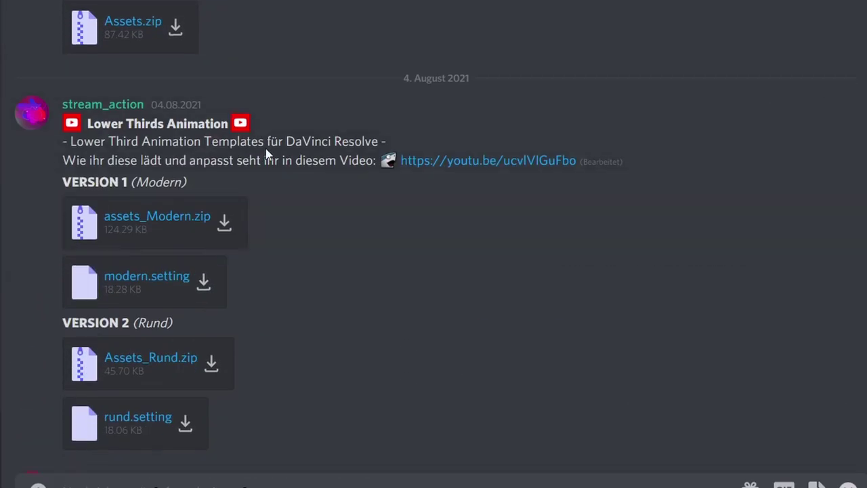
pyautogui.scroll(-5, 266, 155)
pyautogui.scroll(-1, 363, 161)
pyautogui.scroll(-2, 132, 208)
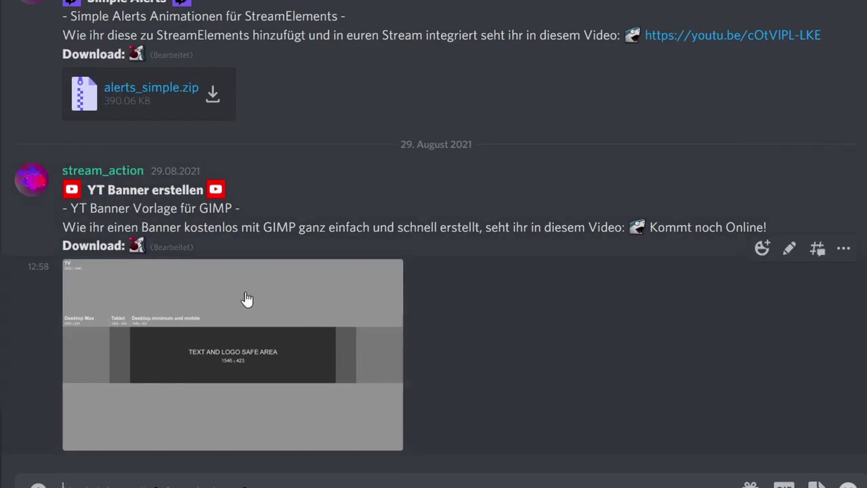
pyautogui.click(230, 348)
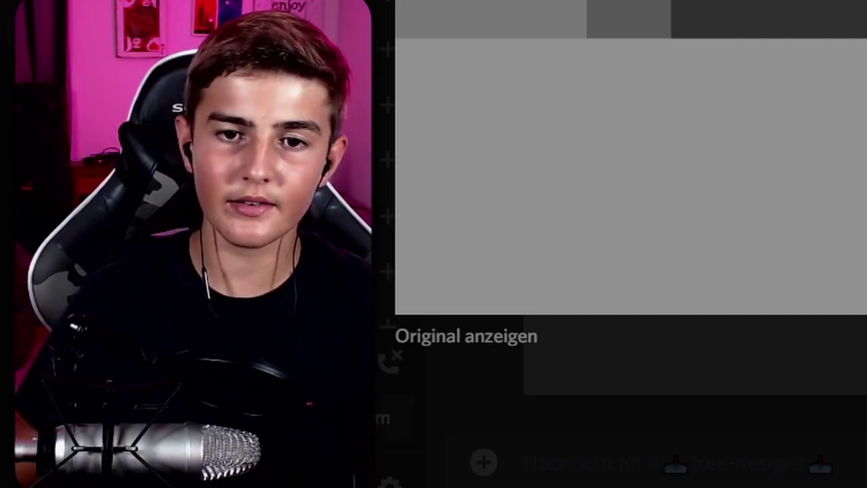
# Close the preview and create a new blank GIMP image 1920 pixels wide
pyautogui.press('Escape')
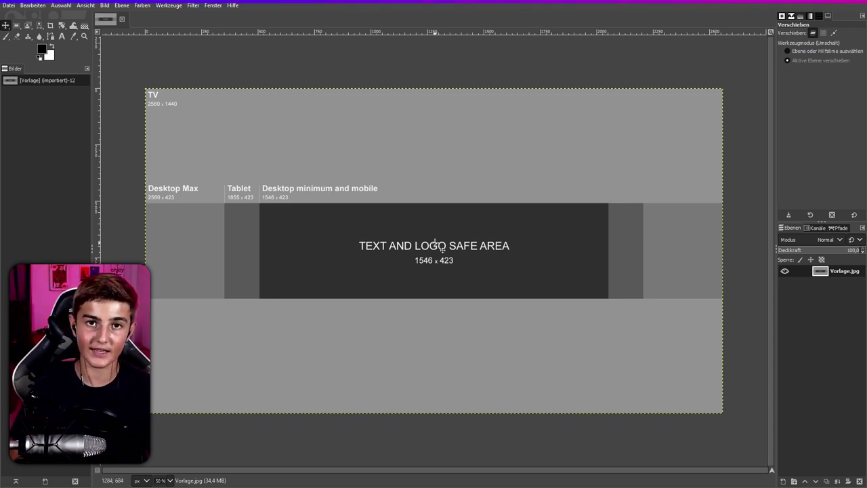
pyautogui.click(9, 6)
pyautogui.click(13, 19)
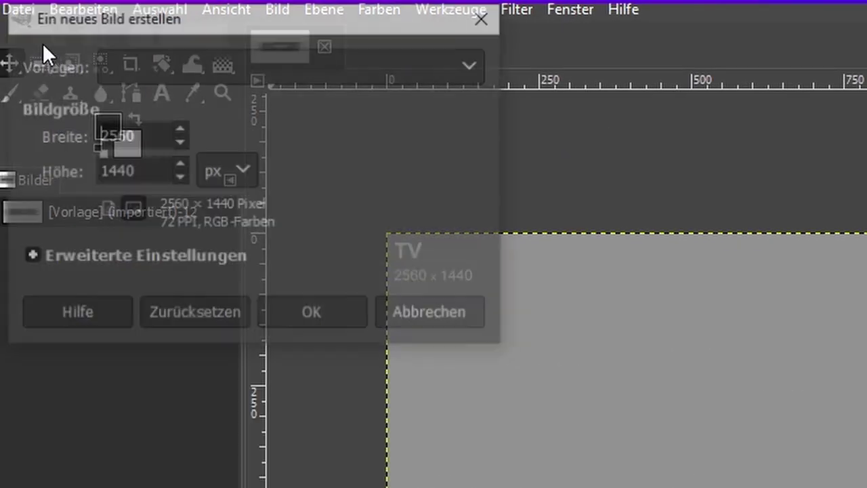
pyautogui.write('19')
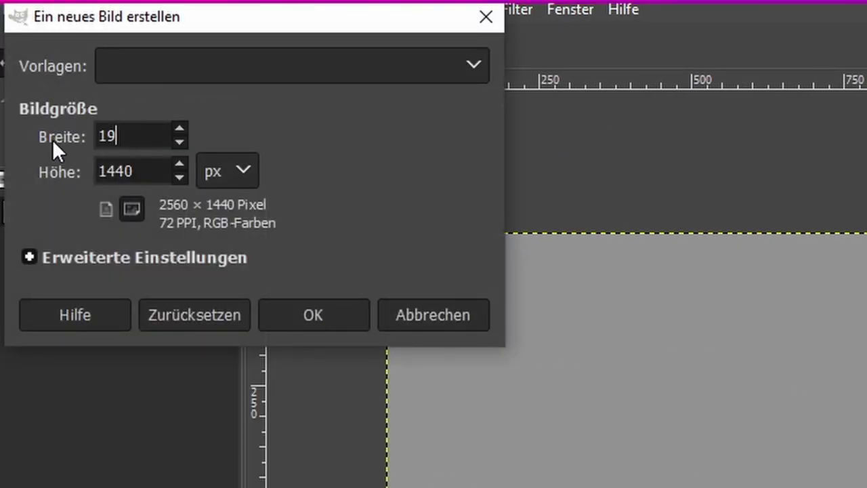
pyautogui.write('20')
pyautogui.press('Tab')
pyautogui.write('1')
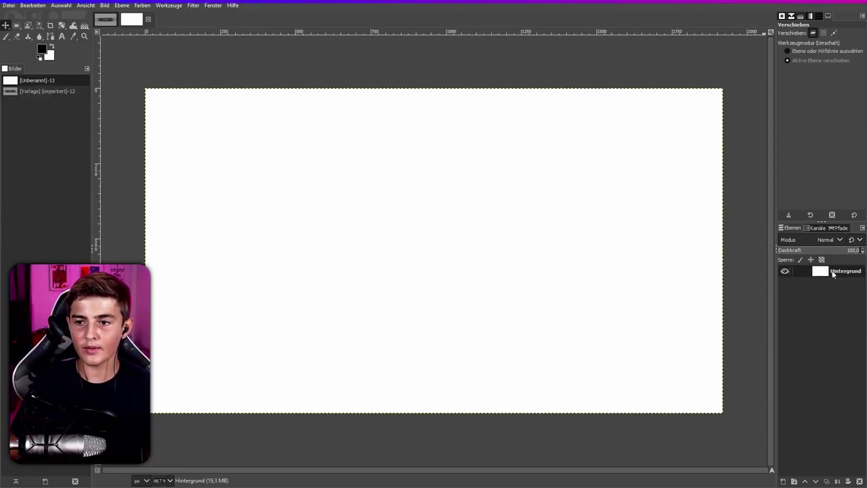
# Delete the white Hintergrund layer and set the foreground colour to dark purple 1d022e
pyautogui.rightClick(832, 273)
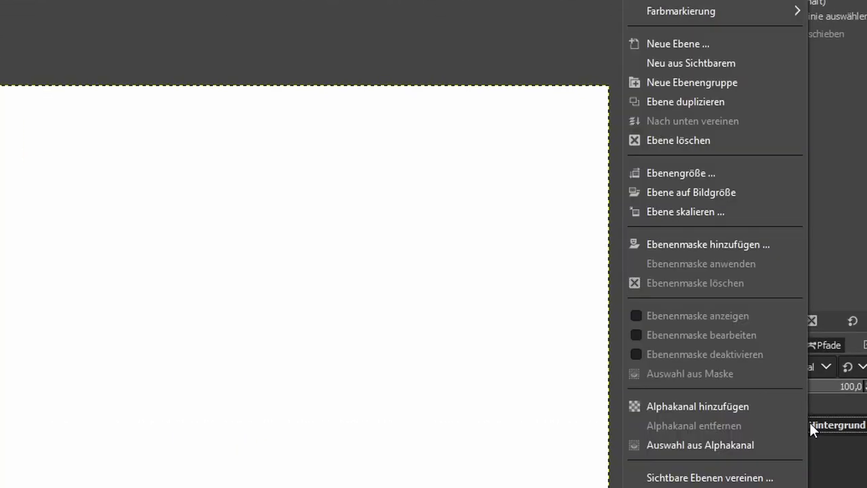
pyautogui.click(678, 140)
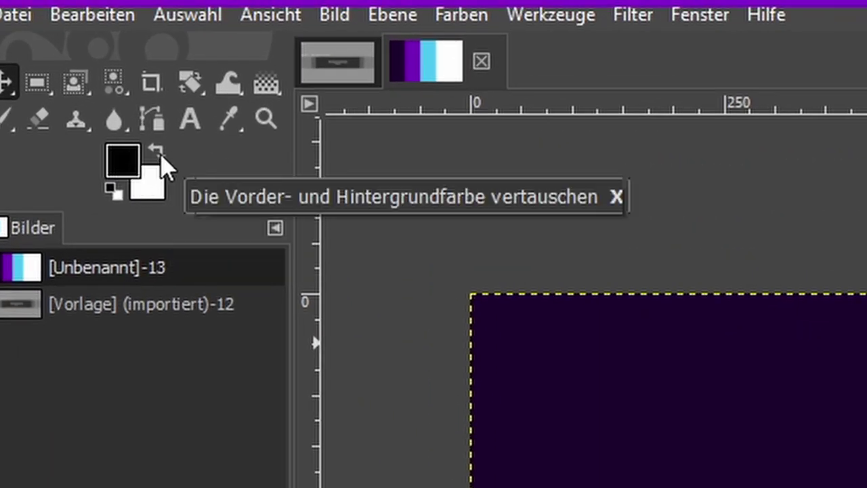
pyautogui.click(160, 157)
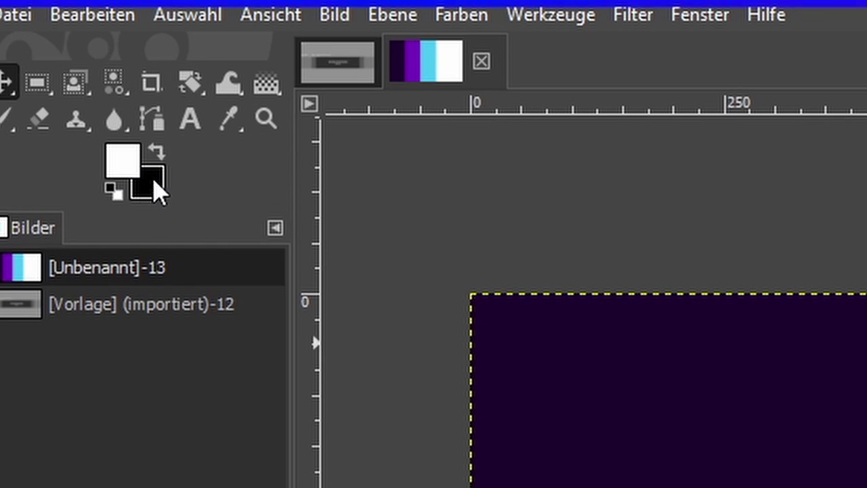
pyautogui.click(124, 163)
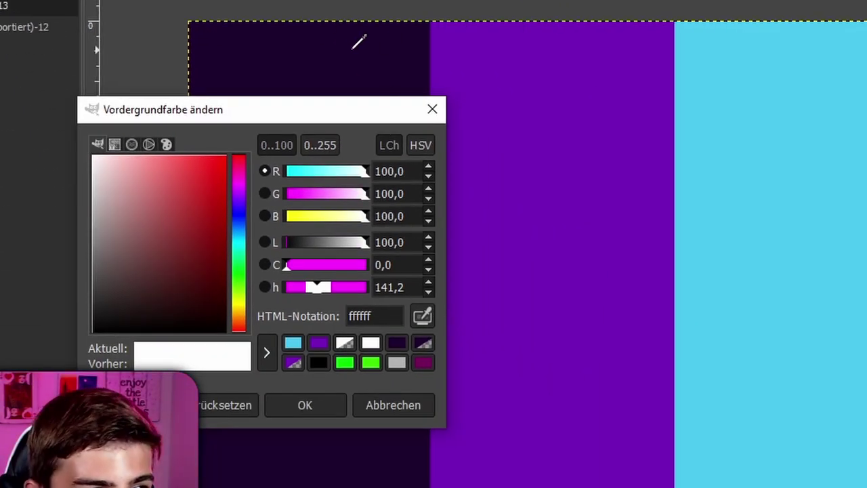
pyautogui.click(355, 42)
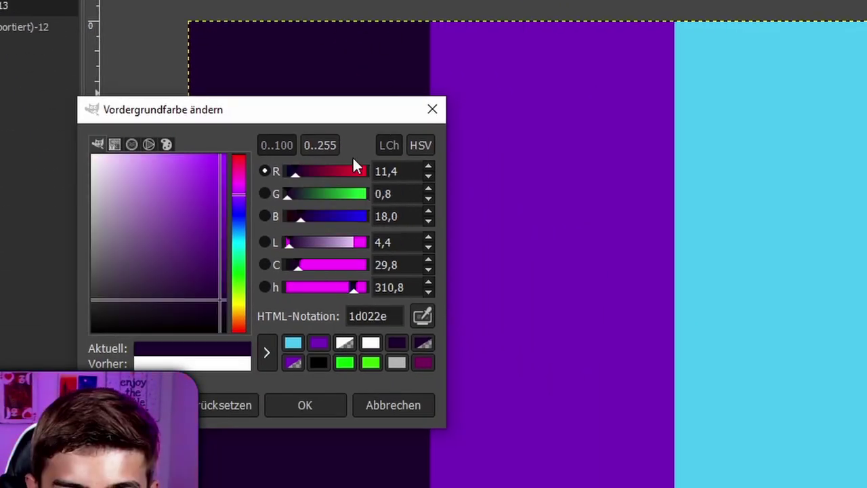
pyautogui.click(310, 403)
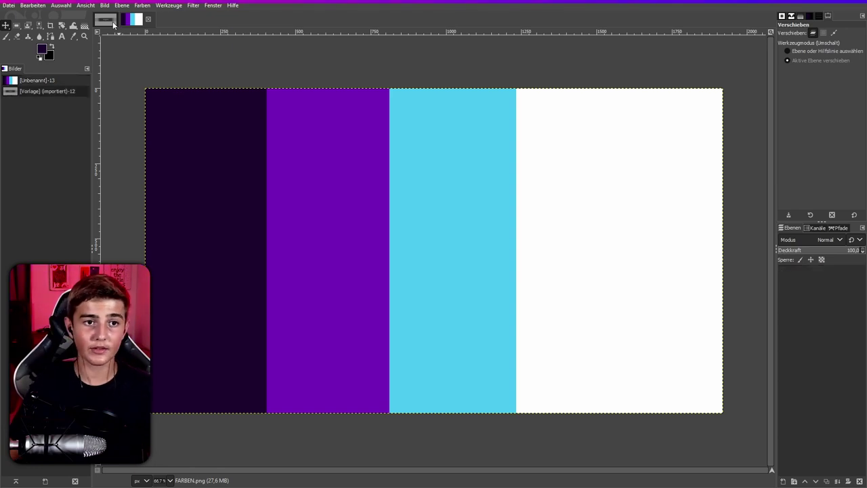
pyautogui.hotkey('ctrl', 'Tab')
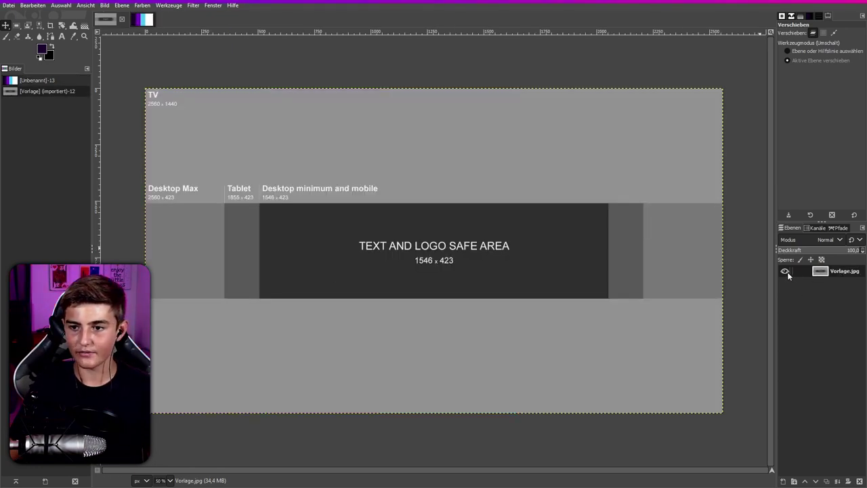
# Hide Vorlage.jpg and add a transparent 2560×1440 layer named BG above it
pyautogui.click(785, 271)
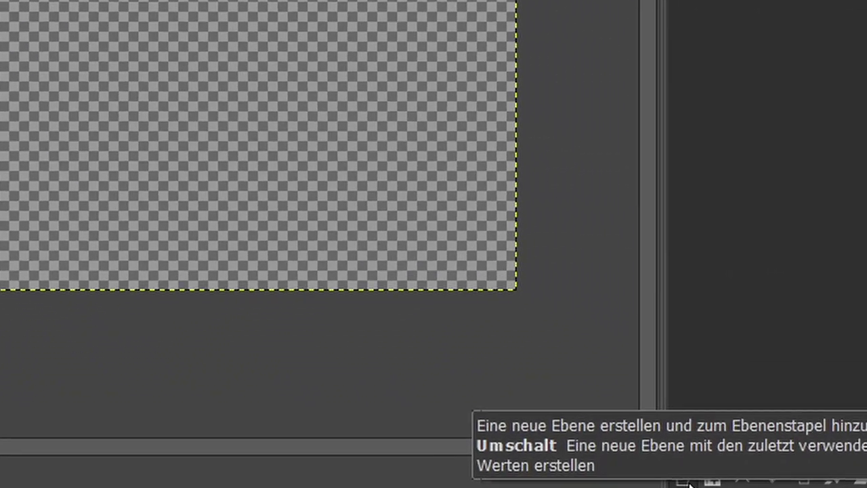
pyautogui.click(737, 482)
pyautogui.write('BG')
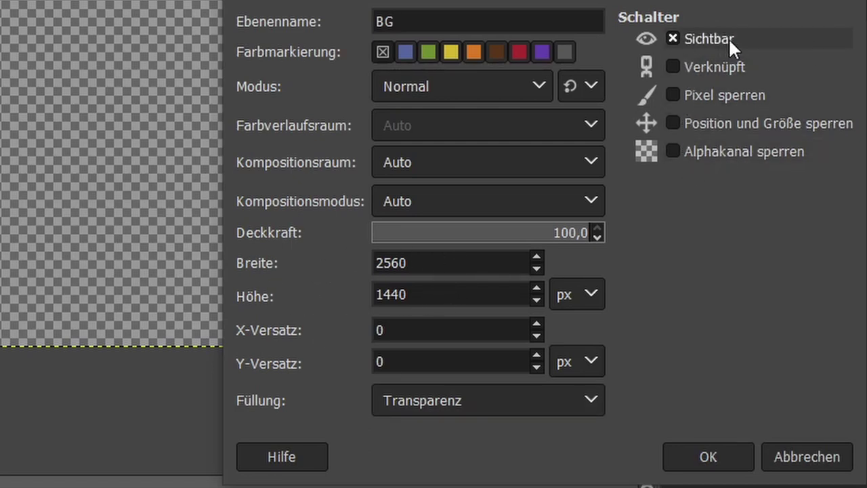
pyautogui.click(717, 460)
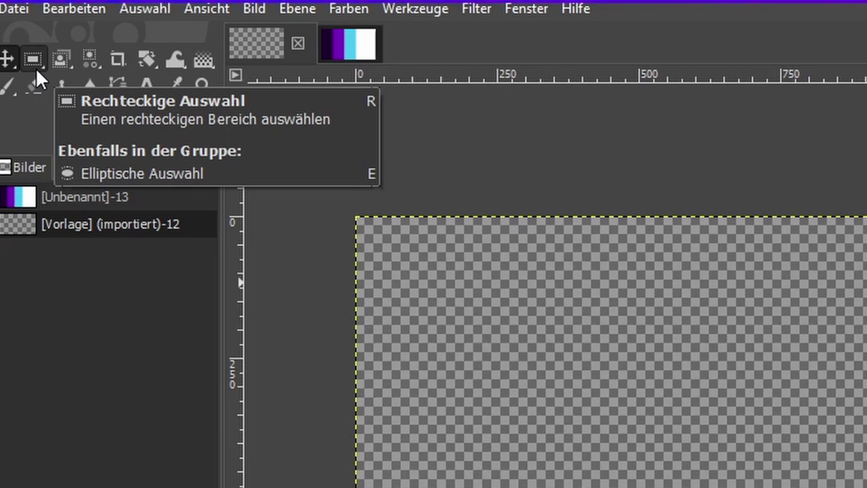
# Select the whole canvas with the rectangular selection tool
pyautogui.rightClick(35, 67)
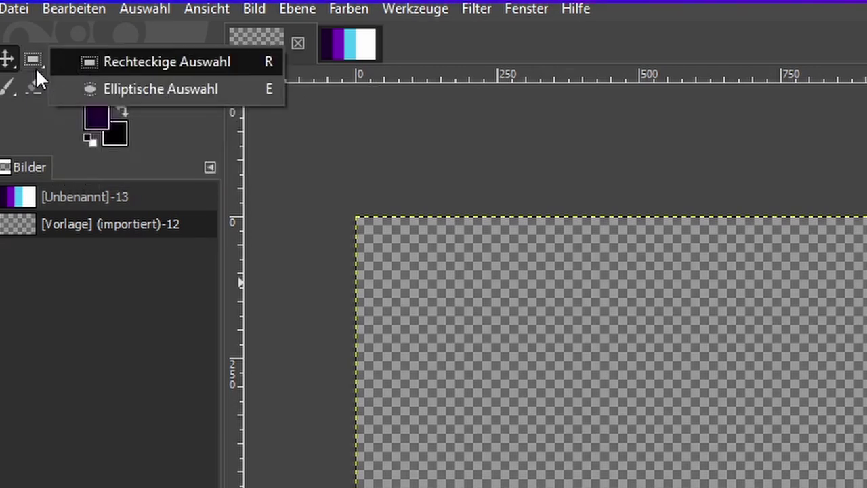
pyautogui.click(153, 61)
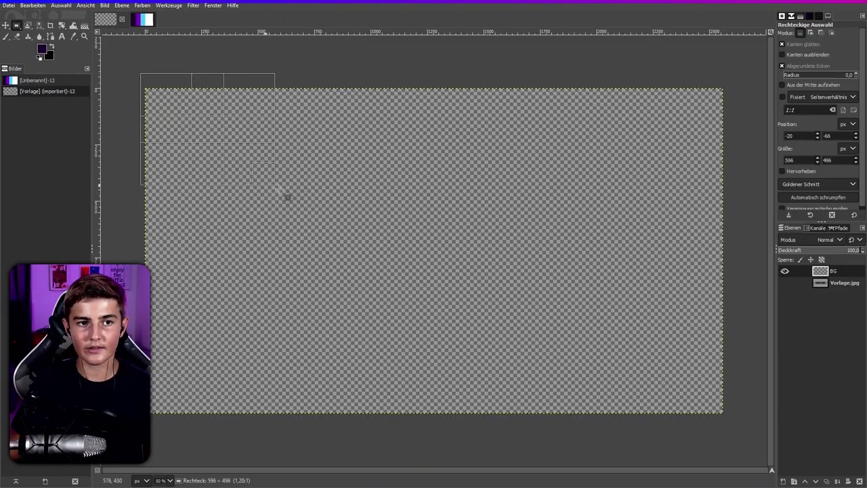
pyautogui.moveTo(141, 73); pyautogui.dragTo(732, 417)
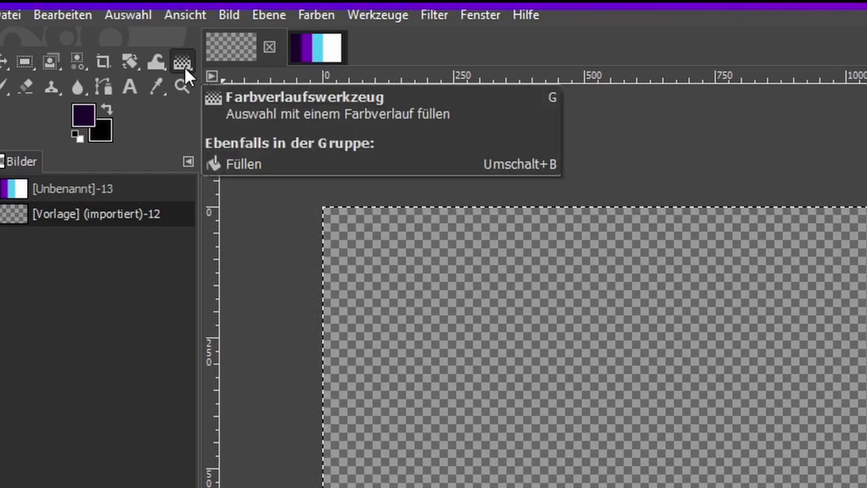
# Fill the selection with a radial gradient from dark purple at top centre to near-black
pyautogui.click(184, 65)
pyautogui.moveTo(451, 454)
pyautogui.mouseDown()
pyautogui.moveTo(451, 128)
pyautogui.moveTo(446, 91)
pyautogui.moveTo(422, 88)
pyautogui.mouseUp()
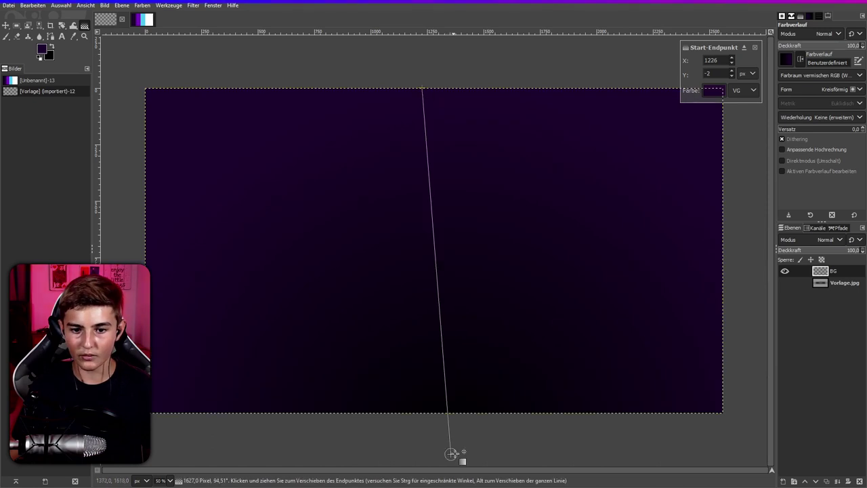
pyautogui.moveTo(451, 454); pyautogui.dragTo(427, 413)
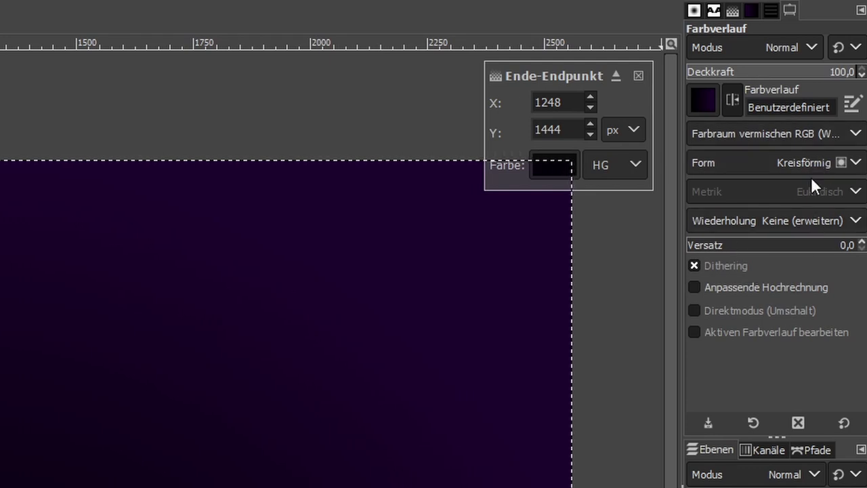
pyautogui.click(860, 15)
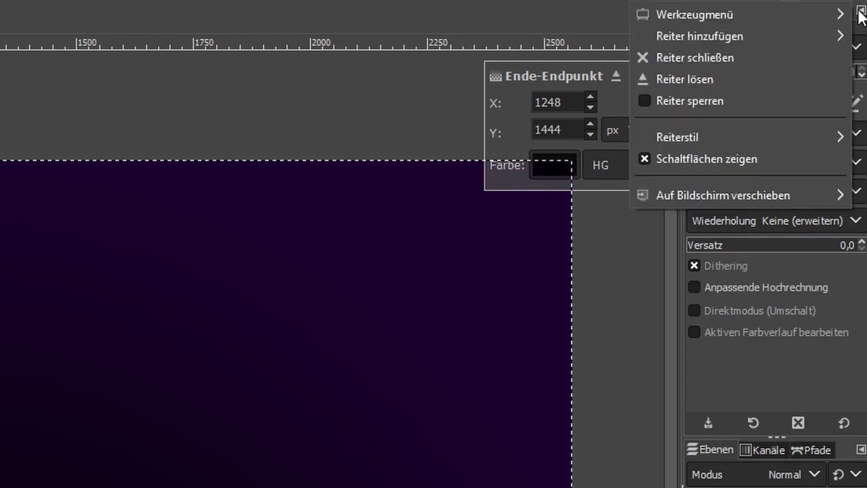
pyautogui.moveTo(700, 36)
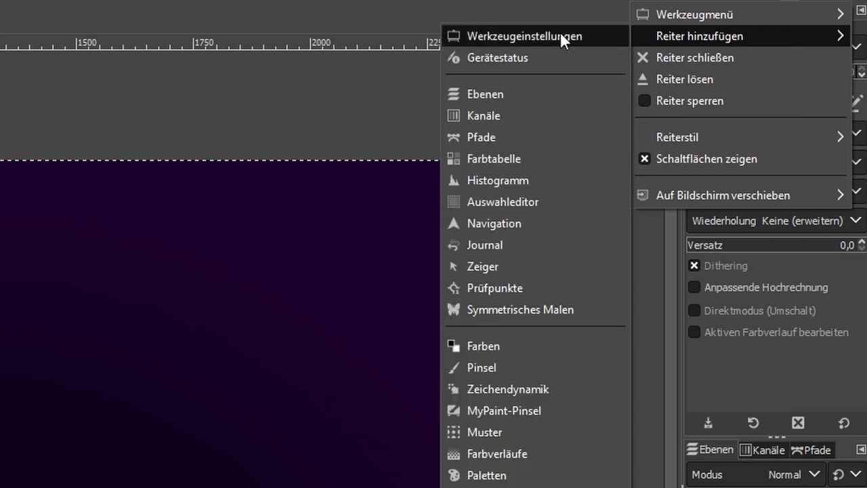
pyautogui.click(544, 5)
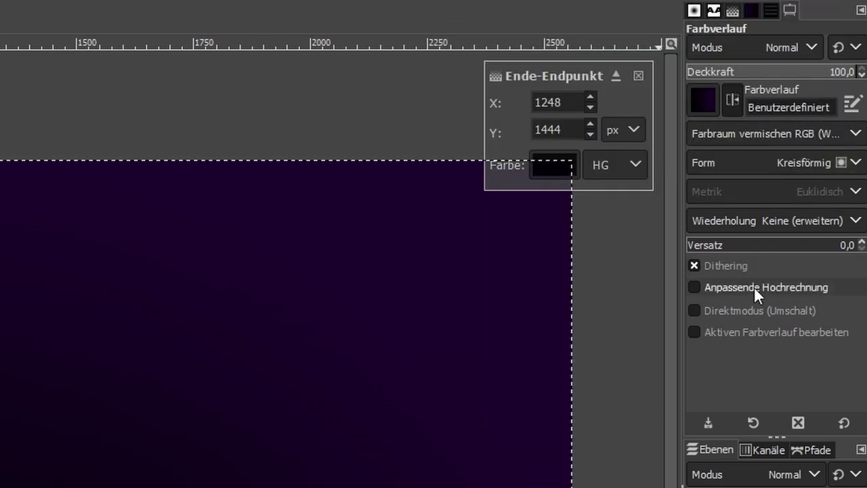
pyautogui.press('Return')
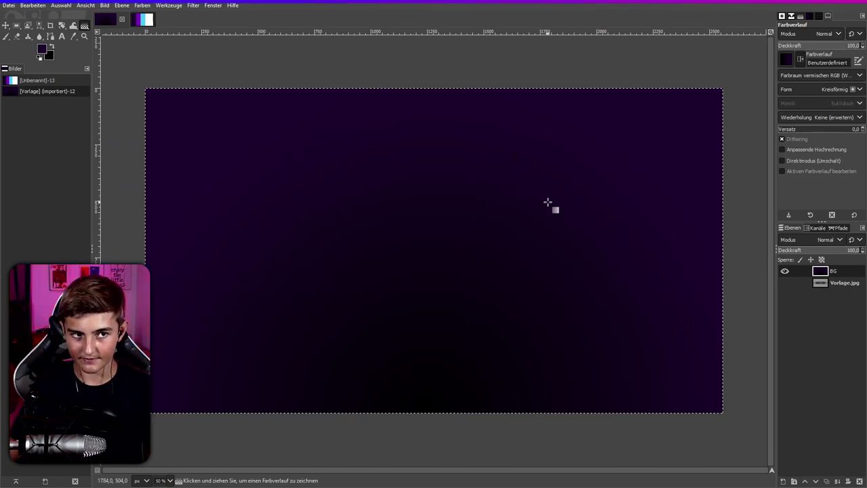
# Place Vorlage.jpg above BG, make it visible and lower its opacity to 15.4%
pyautogui.moveTo(818, 271); pyautogui.dragTo(816, 285)
pyautogui.click(737, 202)
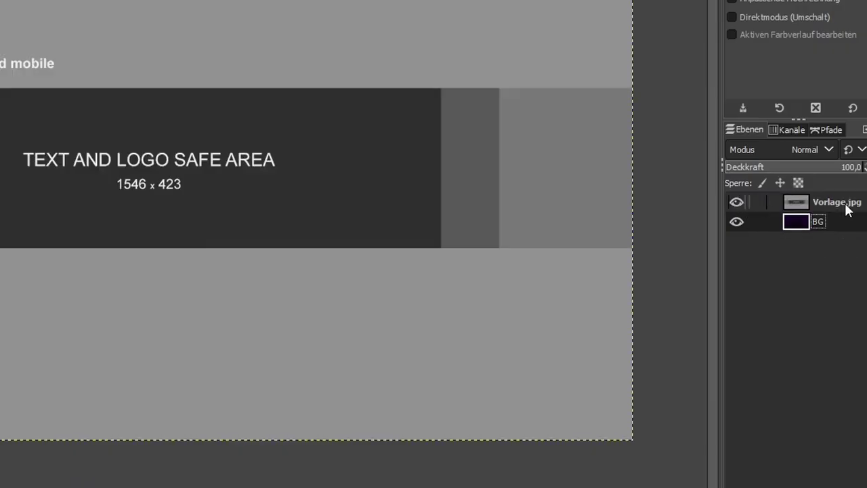
pyautogui.click(836, 205)
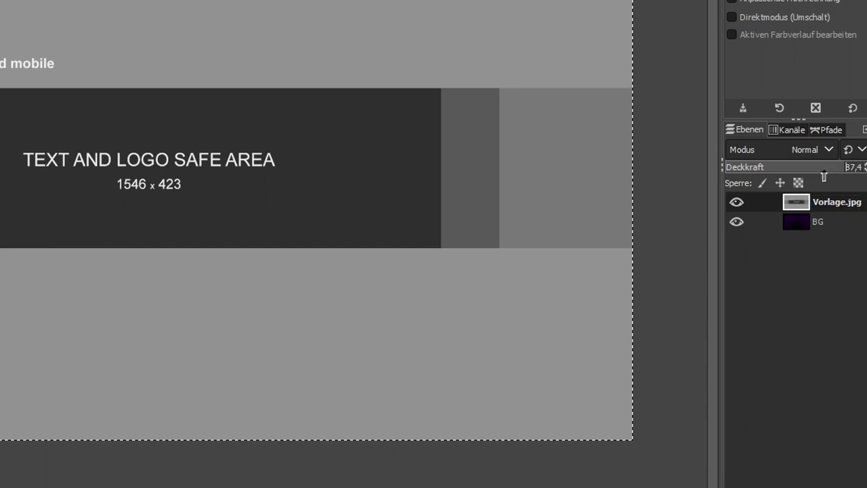
pyautogui.moveTo(824, 176); pyautogui.dragTo(748, 184)
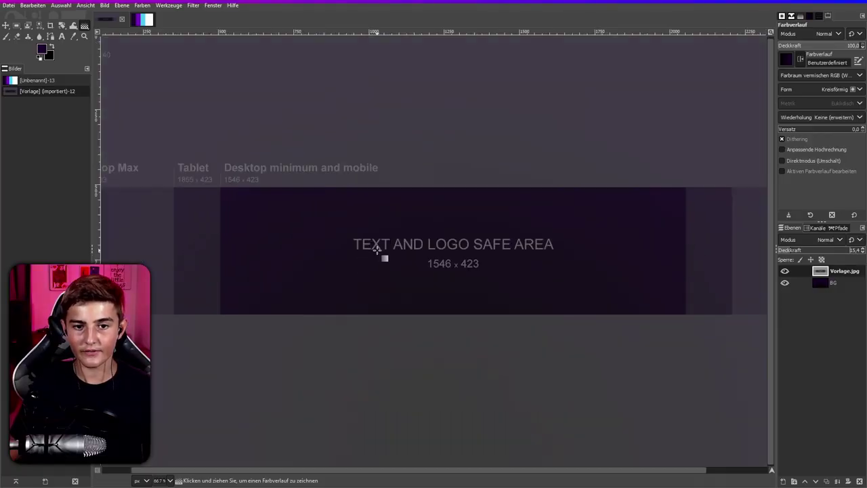
pyautogui.scroll(-1, 377, 249)
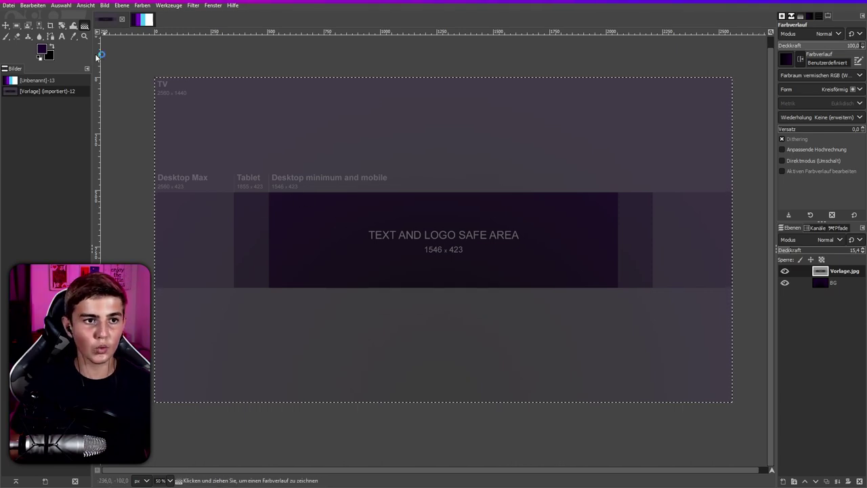
# Import the white logo PNG as a new layer and enlarge it with the Scale tool
pyautogui.click(6, 25)
pyautogui.moveTo(436, 151); pyautogui.dragTo(271, 164)
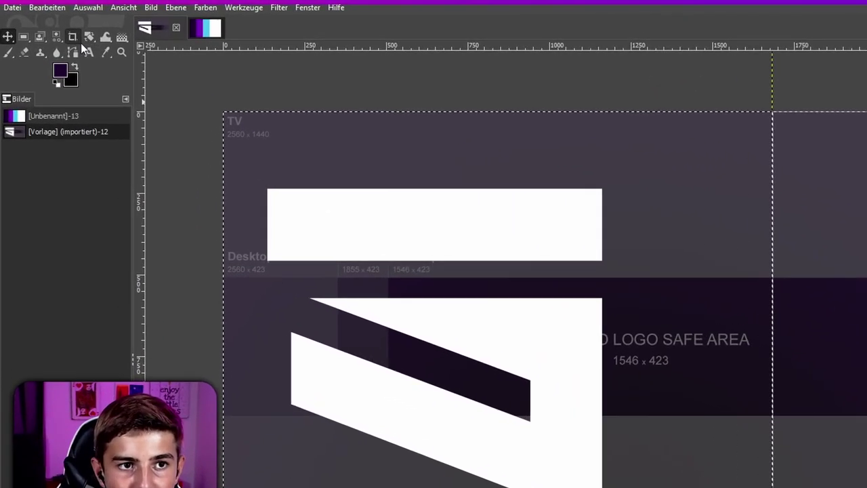
pyautogui.click(61, 26)
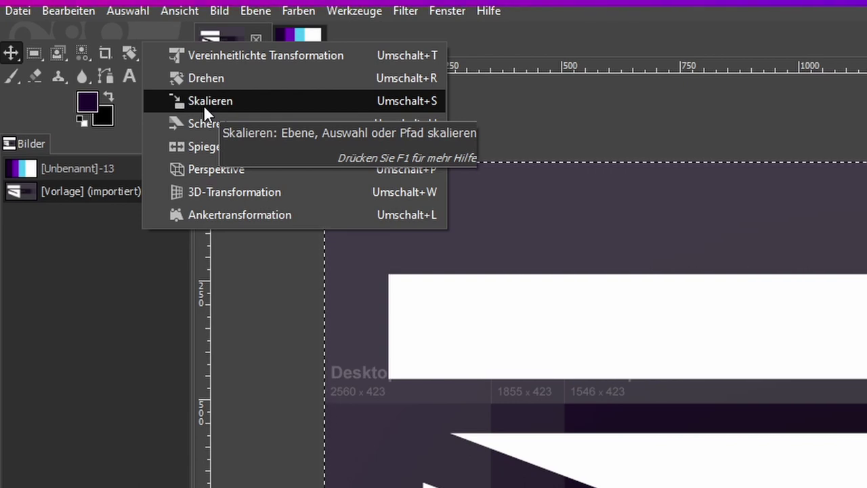
pyautogui.click(254, 103)
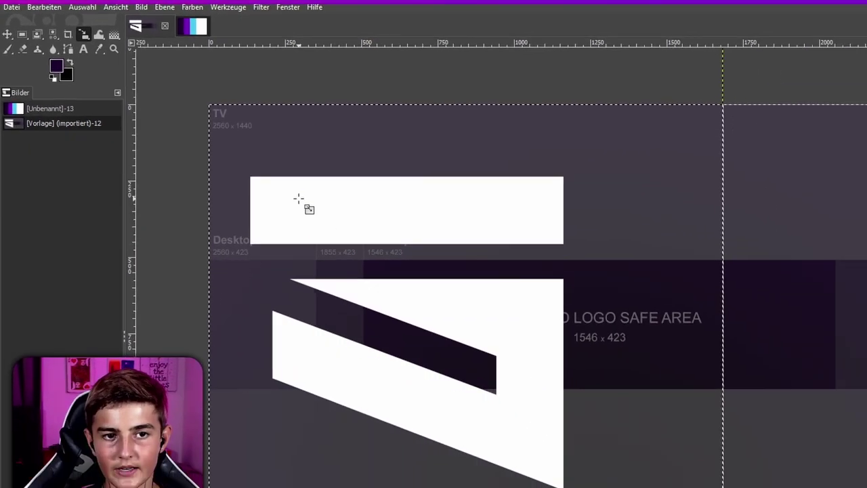
pyautogui.moveTo(309, 170)
pyautogui.mouseDown()
pyautogui.moveTo(126, 49)
pyautogui.moveTo(590, 466)
pyautogui.mouseUp()
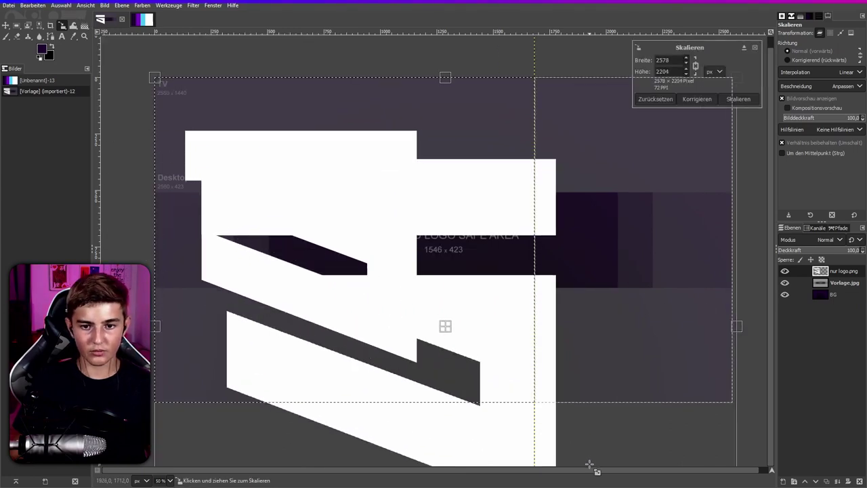
pyautogui.press('Return')
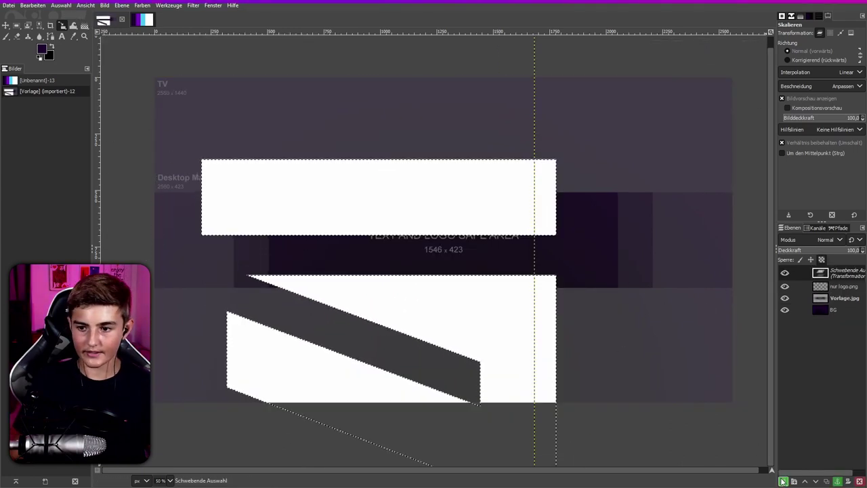
# Move the logo to the banner's lower left and raise Vorlage.jpg above it
pyautogui.click(783, 481)
pyautogui.press('m')
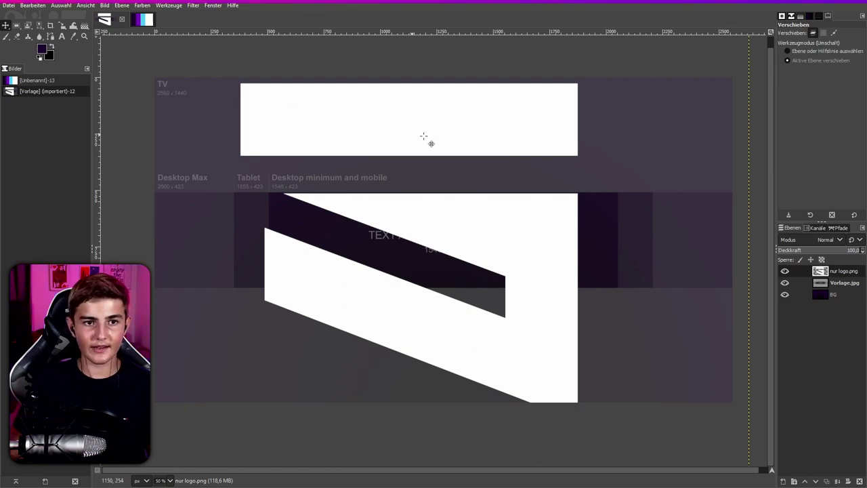
pyautogui.moveTo(424, 136); pyautogui.dragTo(259, 262)
pyautogui.moveTo(355, 236); pyautogui.dragTo(364, 237)
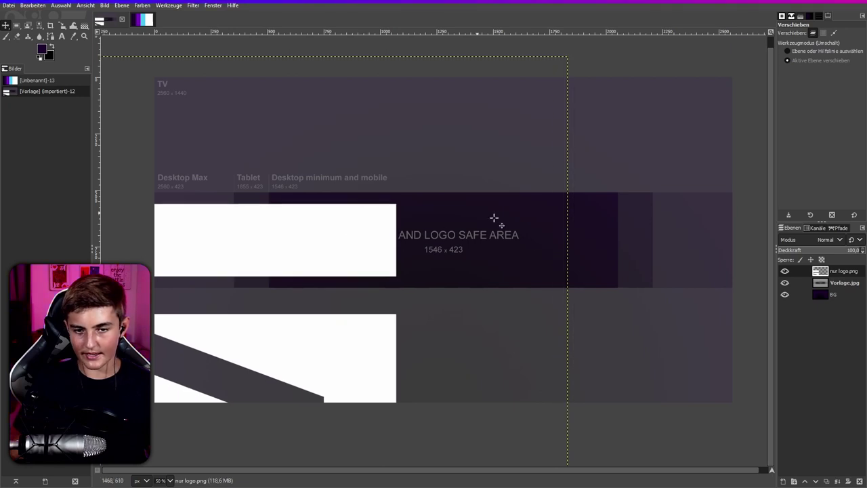
pyautogui.moveTo(840, 282); pyautogui.dragTo(840, 269)
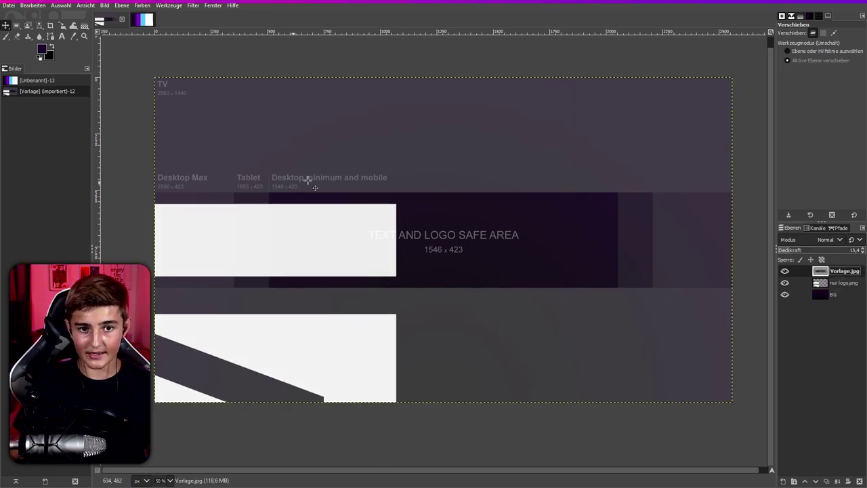
# Undo the template reorder and duplicate the logo as a new layer named logo 2
pyautogui.hotkey('ctrl', 'z')
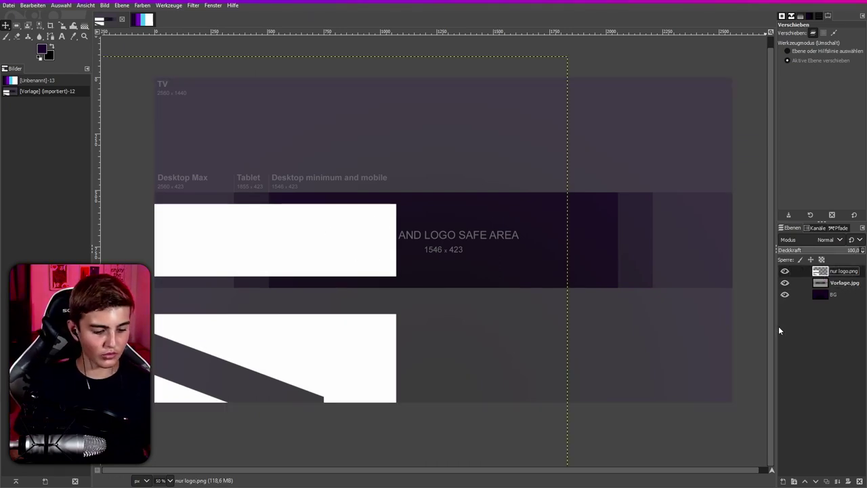
pyautogui.hotkey('ctrl', 'c')
pyautogui.hotkey('ctrl', 'v')
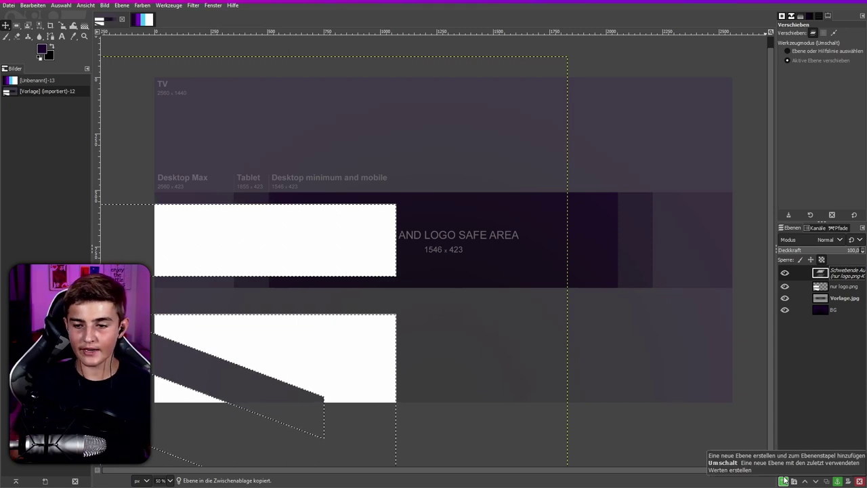
pyautogui.click(783, 480)
pyautogui.doubleClick(837, 272)
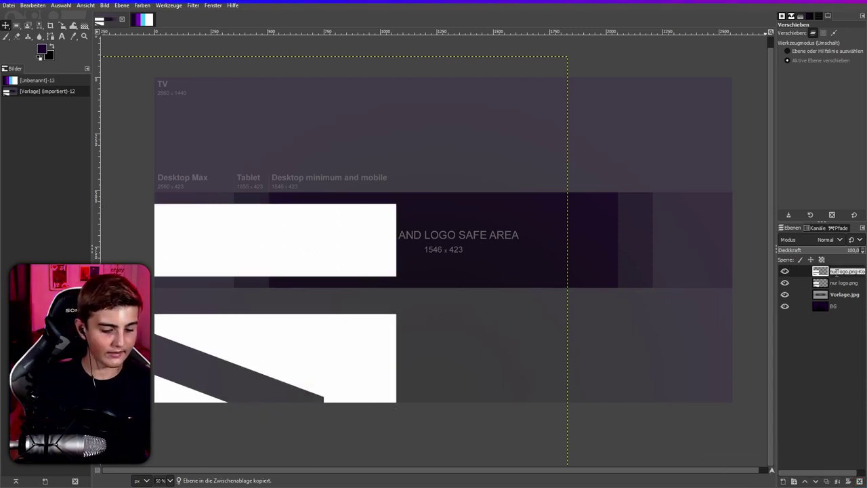
pyautogui.write('logo 2')
pyautogui.press('Return')
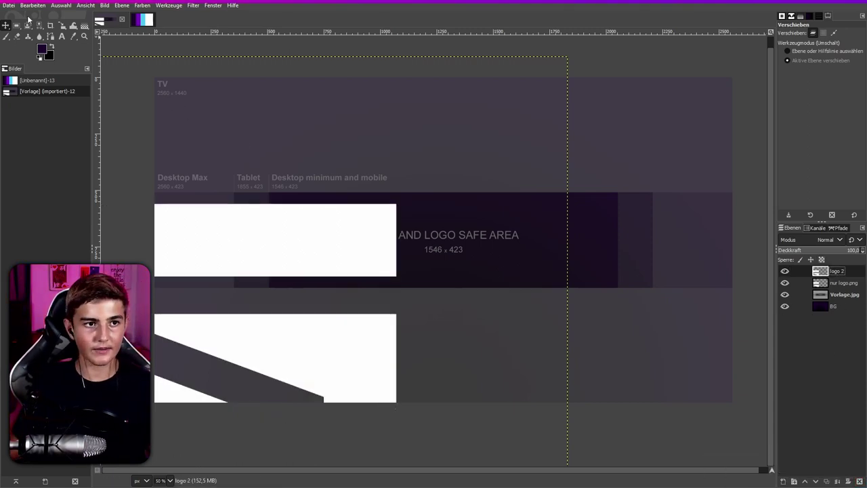
# Move the logo 2 copy to the banner's upper right
pyautogui.moveTo(221, 278)
pyautogui.mouseDown()
pyautogui.moveTo(630, 123)
pyautogui.moveTo(656, 176)
pyautogui.moveTo(708, 130)
pyautogui.mouseUp()
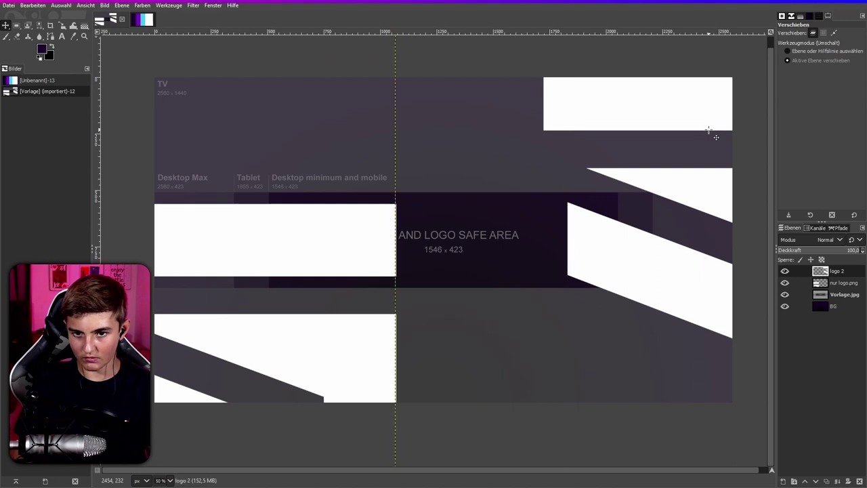
pyautogui.hscroll(2, 381, 207)
pyautogui.scroll(2, 375, 147)
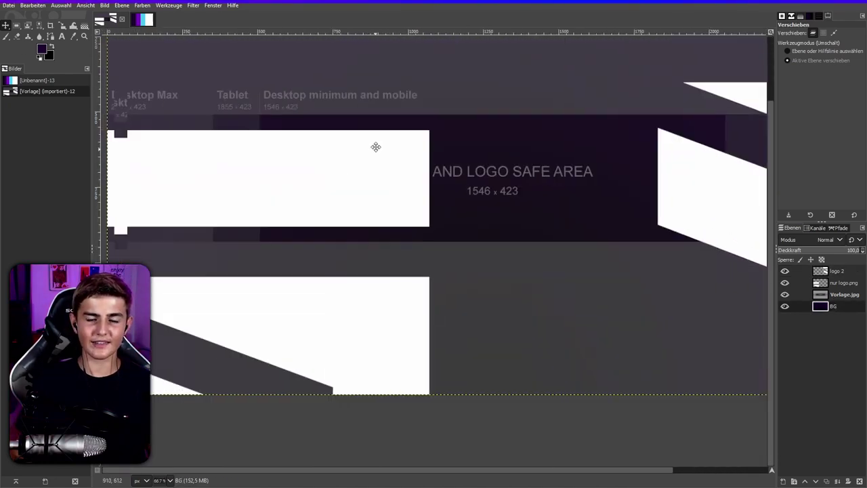
pyautogui.scroll(-3, 363, 189)
pyautogui.scroll(1, 433, 269)
pyautogui.scroll(-1, 434, 268)
pyautogui.hscroll(2, 416, 219)
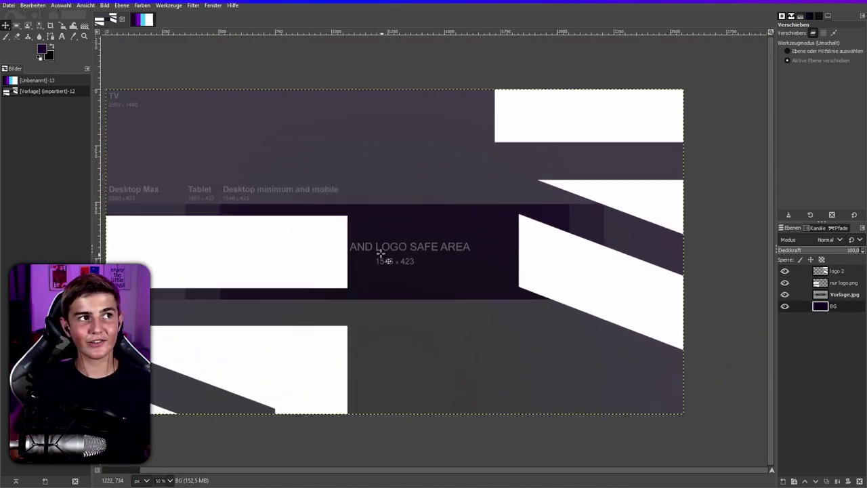
pyautogui.scroll(-2, 386, 257)
pyautogui.scroll(1, 392, 240)
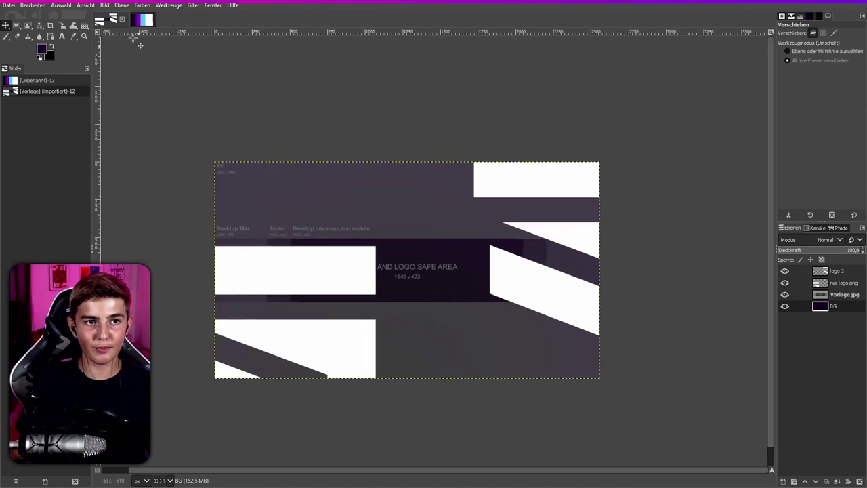
# Add a vertical and a horizontal guide at 50%, then view at 100%
pyautogui.click(104, 6)
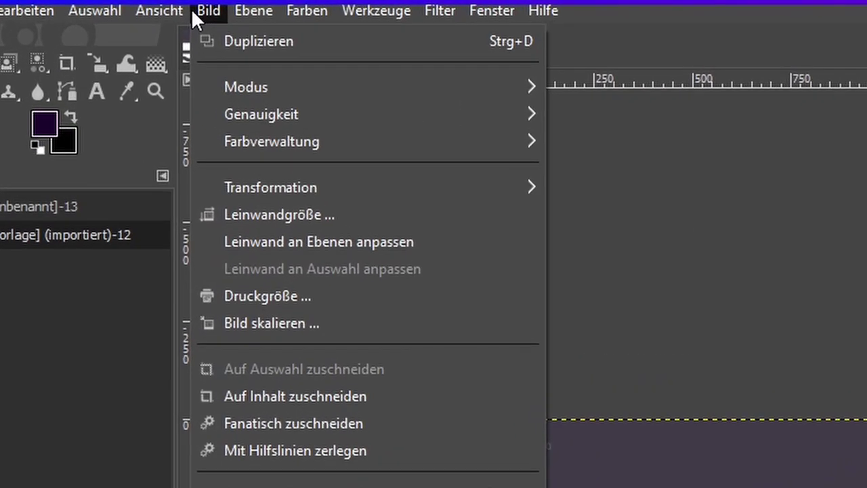
pyautogui.moveTo(218, 290)
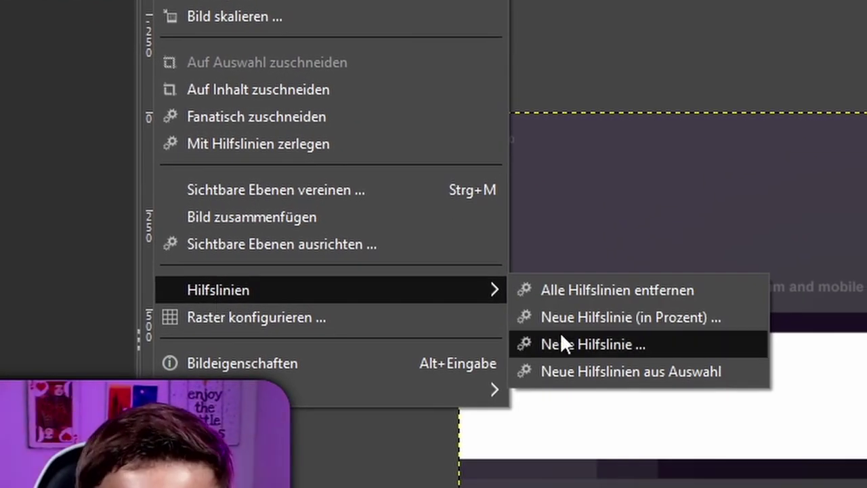
pyautogui.click(594, 316)
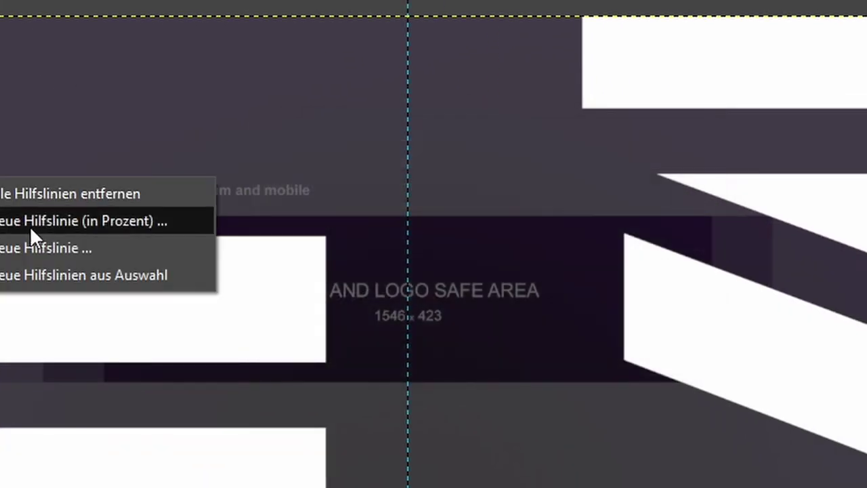
pyautogui.click(30, 226)
pyautogui.click(460, 185)
pyautogui.click(457, 218)
pyautogui.click(542, 349)
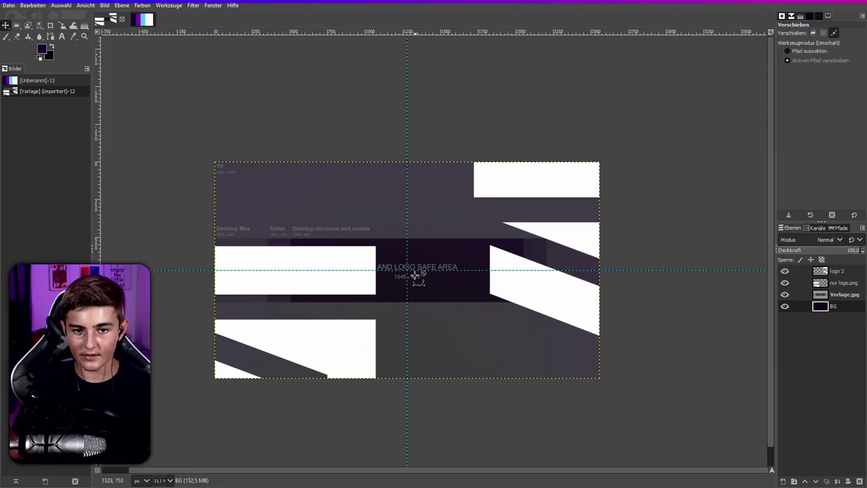
pyautogui.press('1')
pyautogui.scroll(-2, 369, 223)
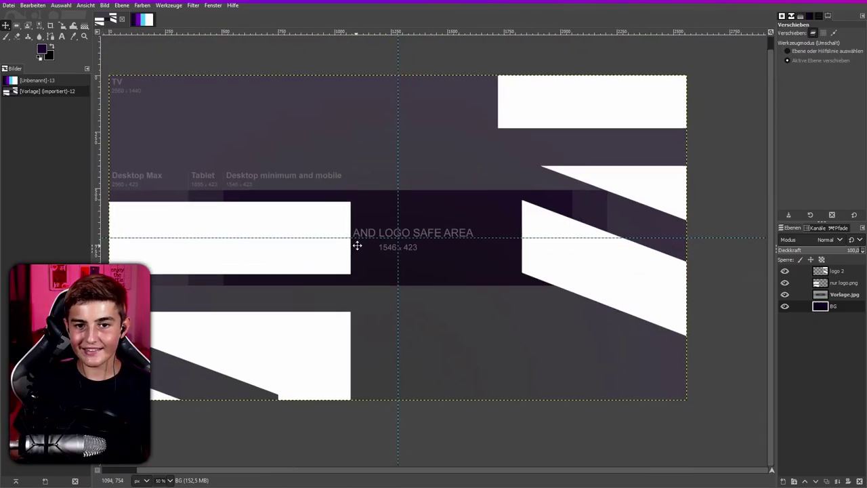
# Hide the template and drag the opacity of both logo layers down to zero
pyautogui.click(784, 294)
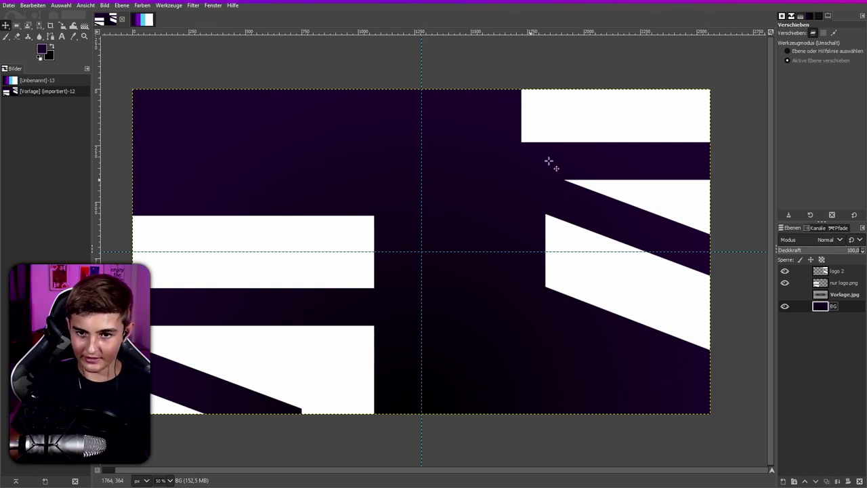
pyautogui.click(820, 271)
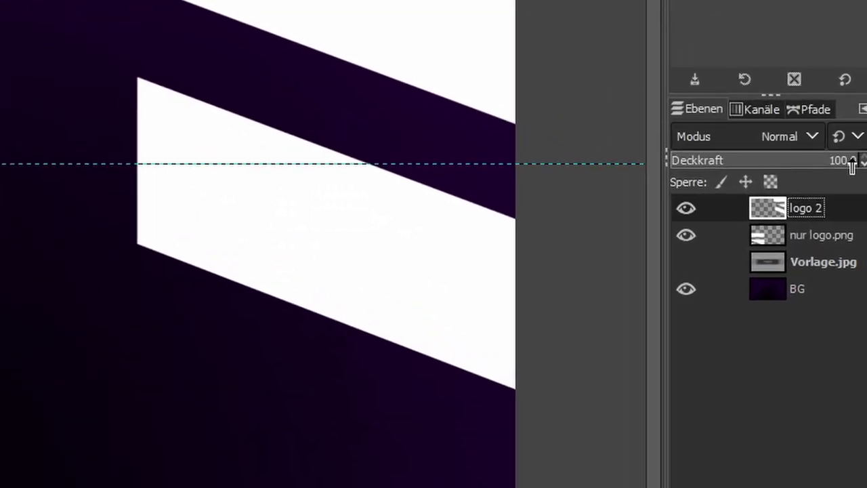
pyautogui.moveTo(849, 204); pyautogui.dragTo(635, 212)
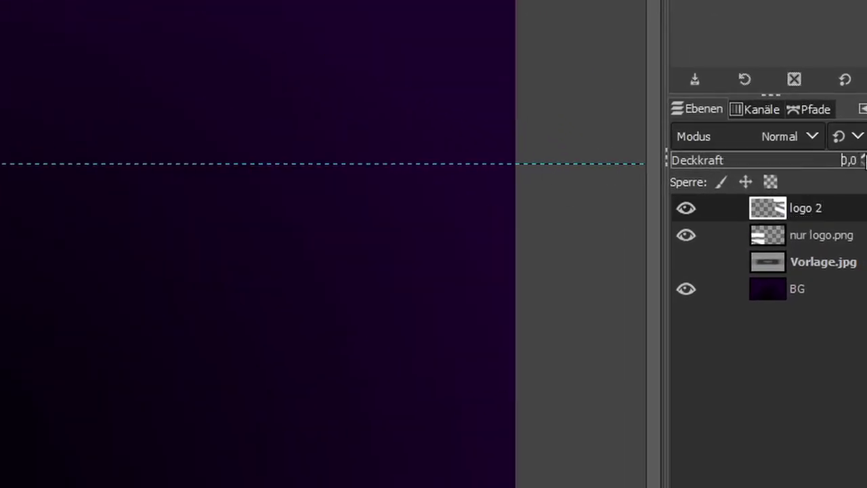
pyautogui.click(818, 241)
pyautogui.moveTo(774, 169); pyautogui.dragTo(677, 169)
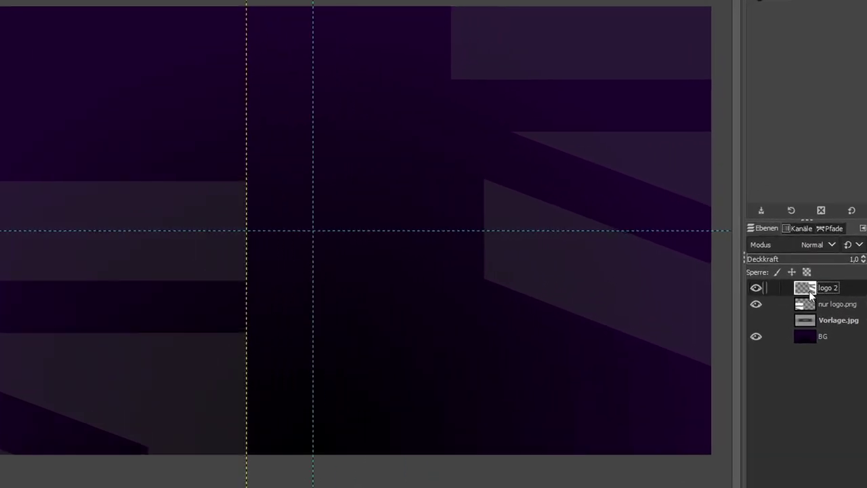
# Create a new layer group named 'logos bg'
pyautogui.rightClick(821, 272)
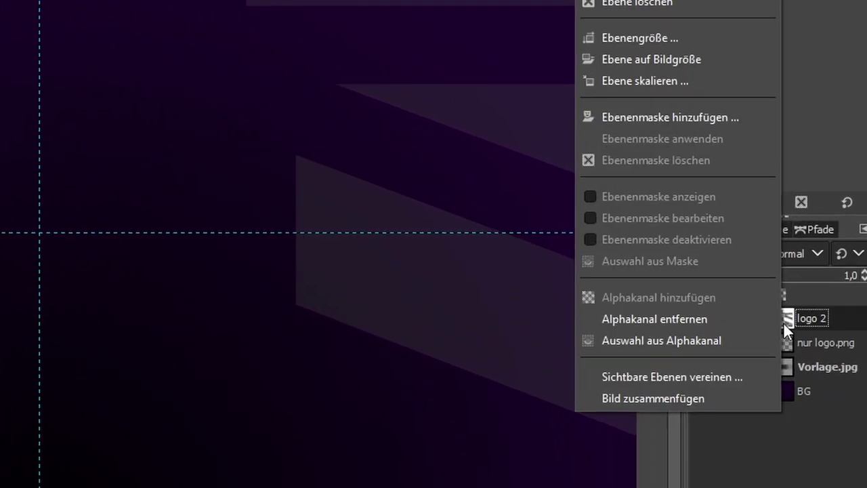
pyautogui.press('Escape')
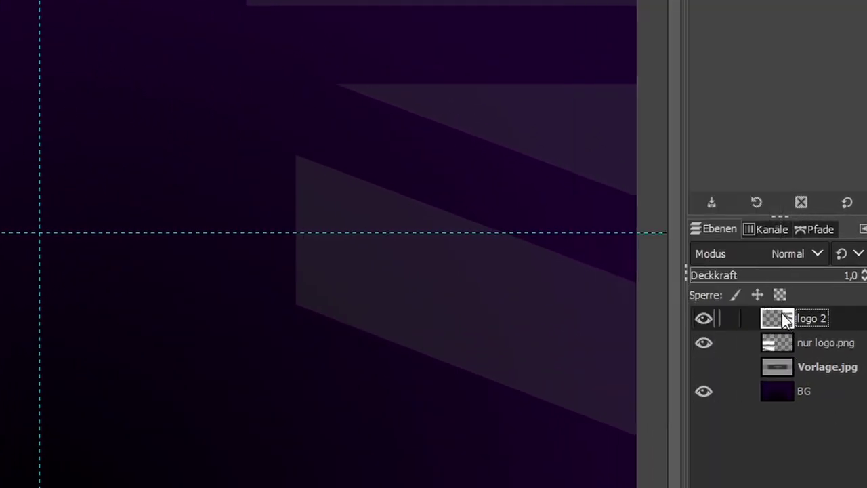
pyautogui.rightClick(781, 312)
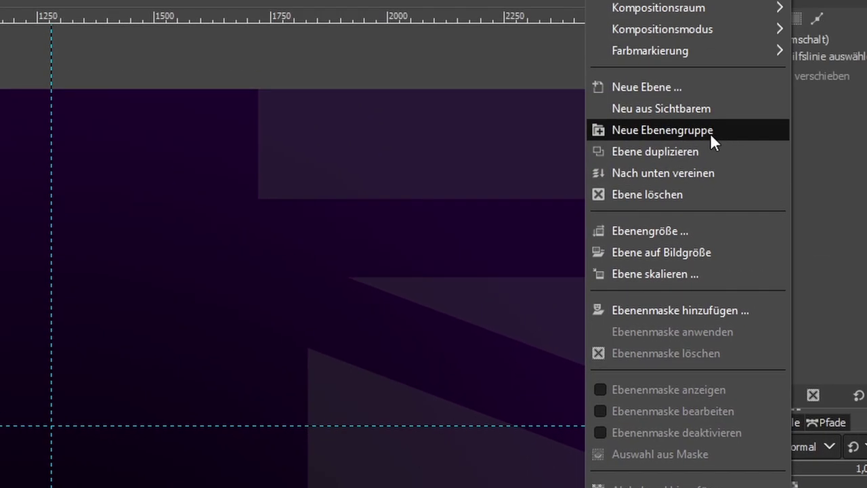
pyautogui.click(710, 133)
pyautogui.doubleClick(819, 260)
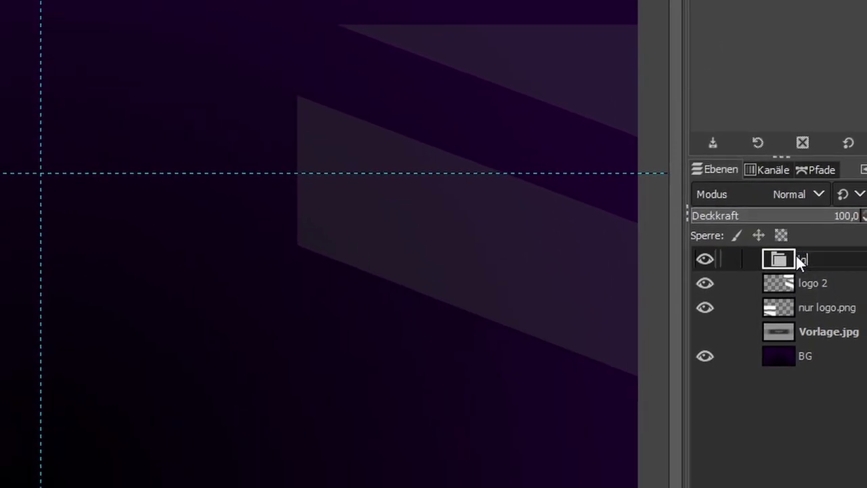
pyautogui.write('logos bg')
pyautogui.press('Return')
# Move the logo layers into logos bg, collapse it, and show Vorlage.jpg
pyautogui.moveTo(808, 279)
pyautogui.mouseDown()
pyautogui.moveTo(819, 276)
pyautogui.moveTo(800, 269)
pyautogui.moveTo(797, 322)
pyautogui.mouseUp()
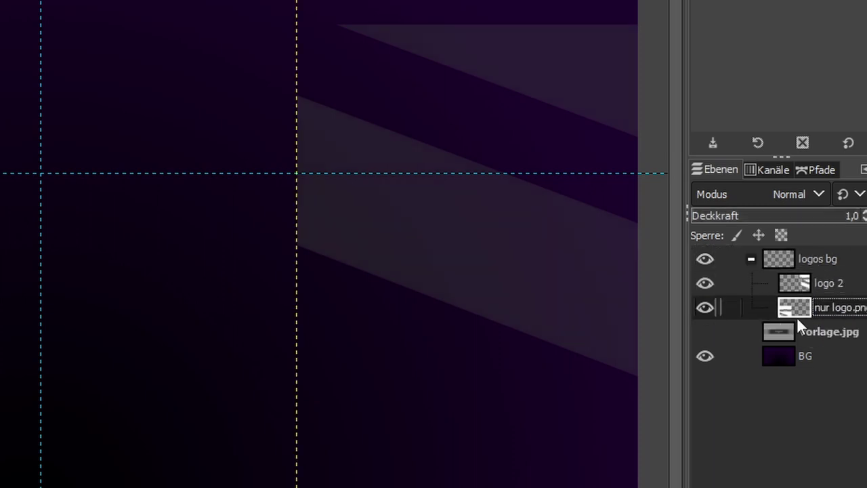
pyautogui.click(743, 252)
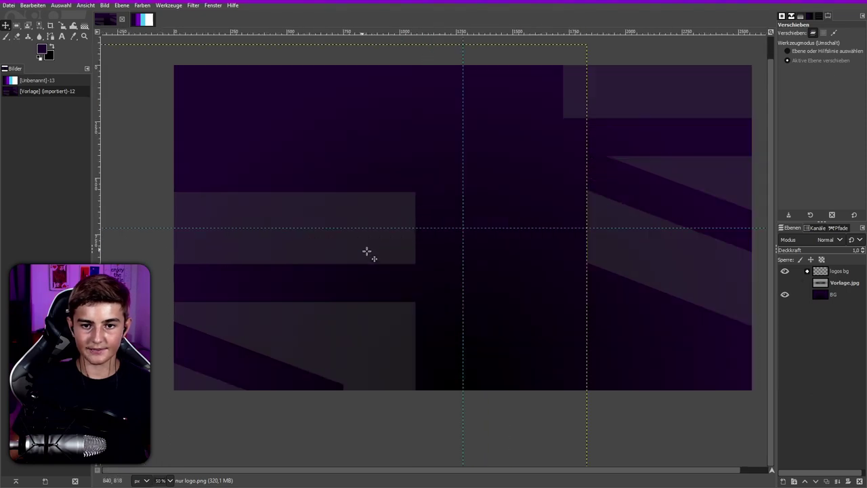
pyautogui.click(785, 283)
# Shrink the white logo layer and move it up and left toward the safe area
pyautogui.scroll(1, 335, 209)
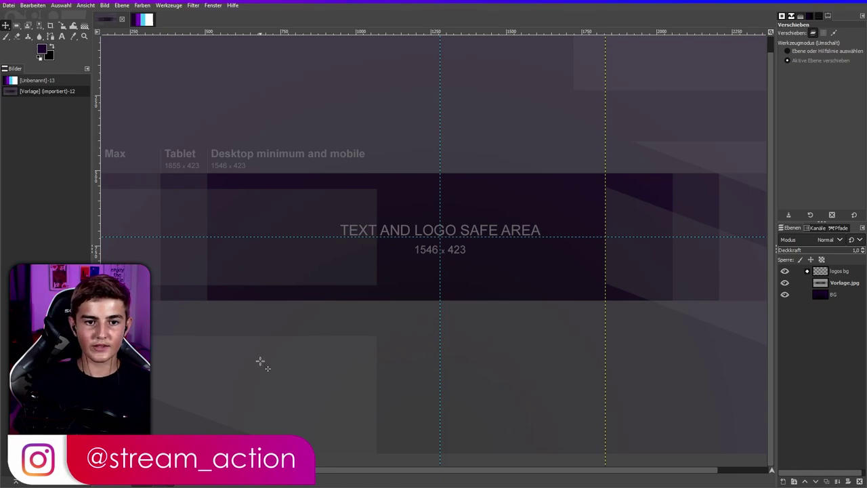
pyautogui.scroll(-1, 274, 325)
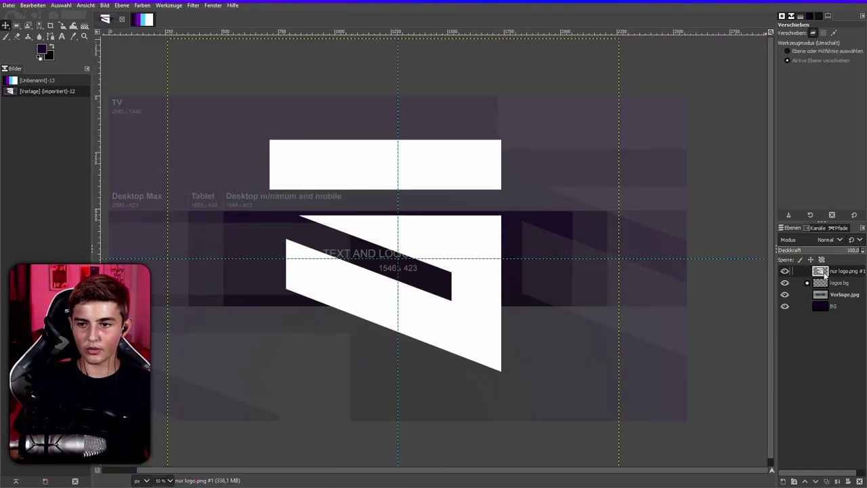
pyautogui.click(61, 25)
pyautogui.moveTo(332, 151); pyautogui.dragTo(647, 447)
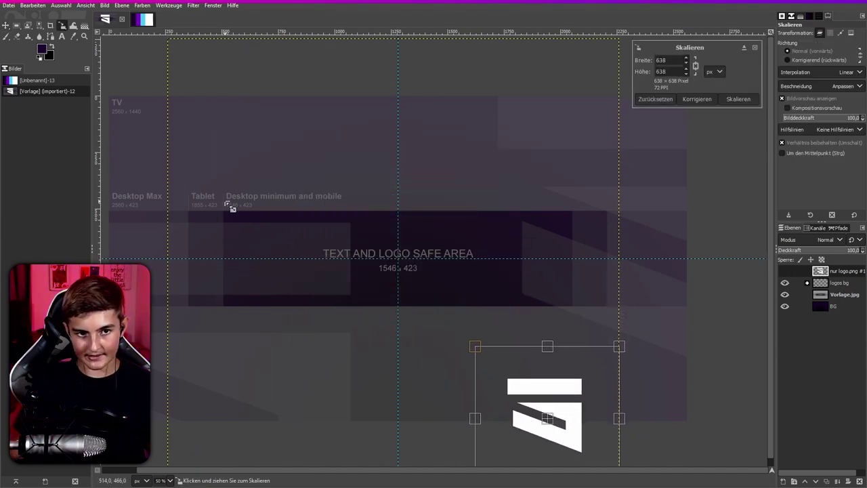
pyautogui.press('Return')
pyautogui.press('m')
pyautogui.moveTo(545, 400); pyautogui.dragTo(292, 247)
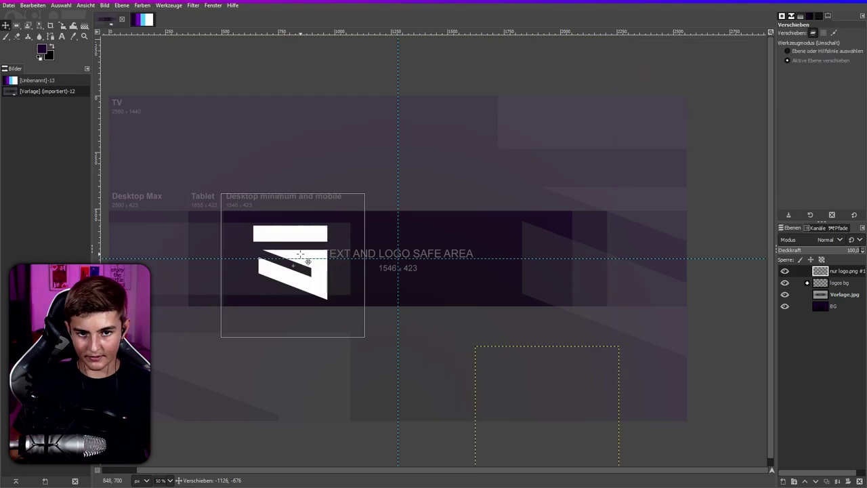
# Shrink the logo a little more, to about 638 px square, and nudge it up inside the safe area
pyautogui.press('1')
pyautogui.hotkey('shift', 's')
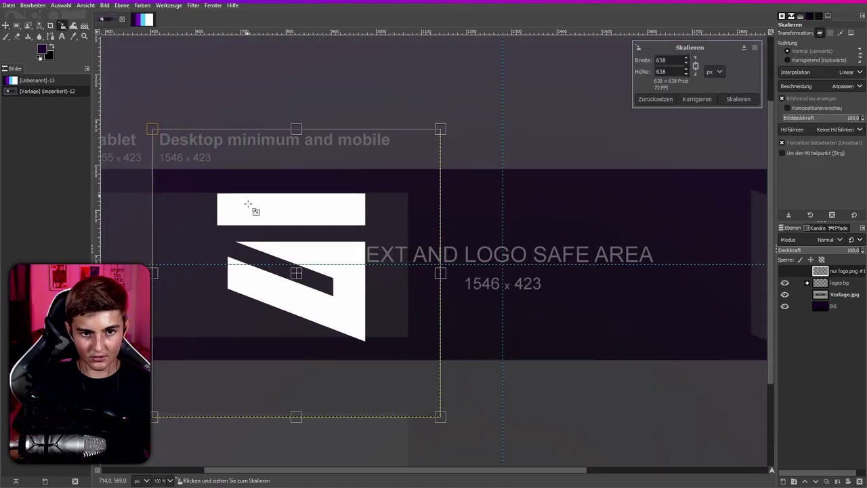
pyautogui.moveTo(251, 207); pyautogui.dragTo(282, 234)
pyautogui.press('Return')
pyautogui.press('m')
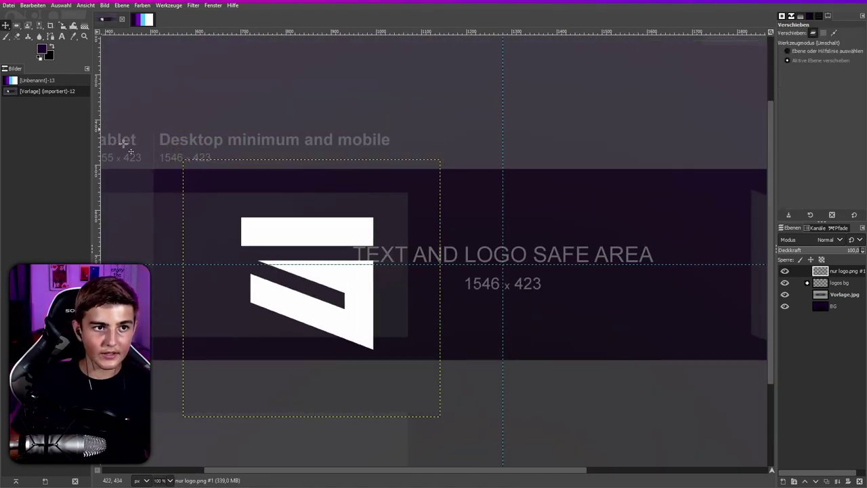
pyautogui.moveTo(319, 329)
pyautogui.mouseDown()
pyautogui.moveTo(318, 302)
pyautogui.moveTo(328, 295)
pyautogui.mouseUp()
pyautogui.keyDown('ctrl'); pyautogui.scroll(-1, 317, 302); pyautogui.keyUp('ctrl')
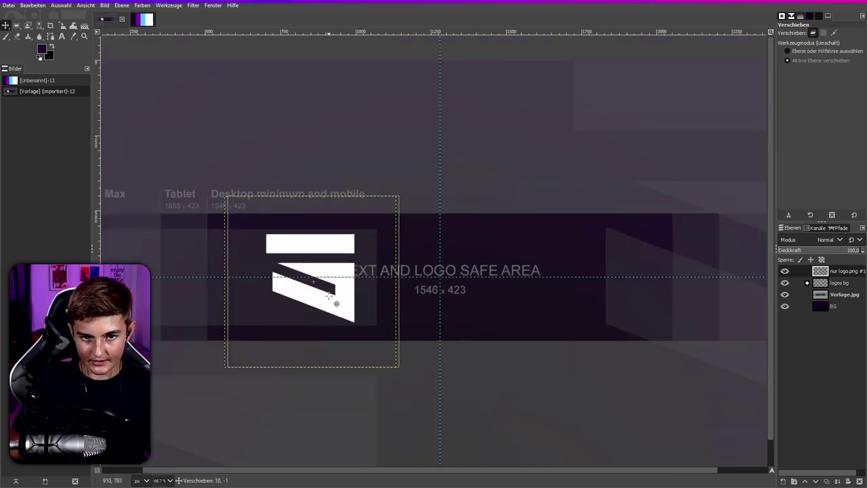
pyautogui.keyDown('ctrl'); pyautogui.scroll(1, 356, 325); pyautogui.keyUp('ctrl')
pyautogui.keyDown('ctrl'); pyautogui.scroll(1, 295, 267); pyautogui.keyUp('ctrl')
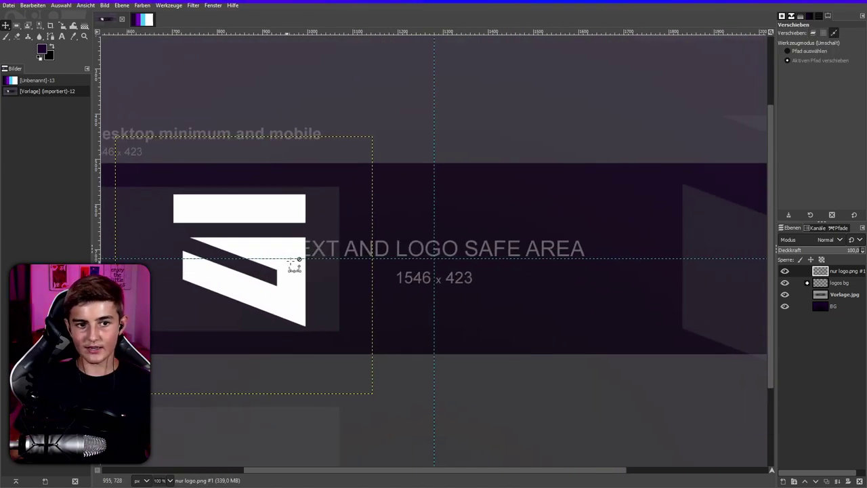
pyautogui.keyDown('ctrl'); pyautogui.scroll(-2, 295, 268); pyautogui.keyUp('ctrl')
pyautogui.keyDown('ctrl'); pyautogui.scroll(1, 339, 250); pyautogui.keyUp('ctrl')
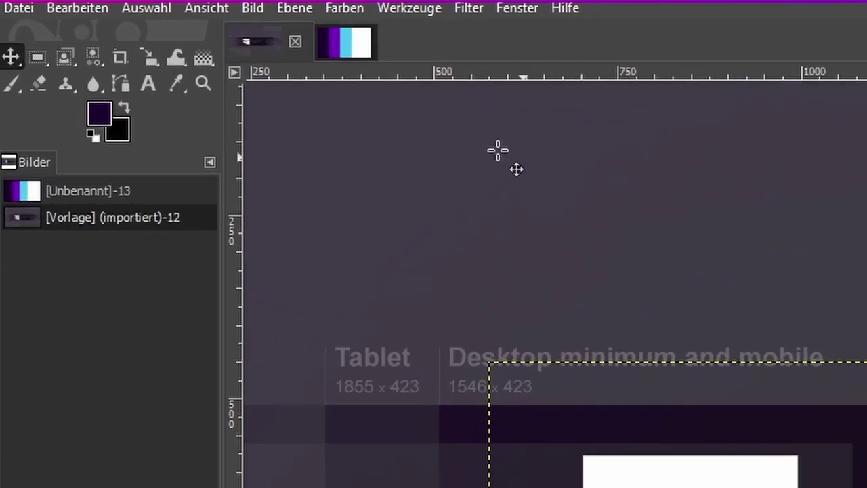
# Give the logo a black drop shadow with 20×20 px offset, blur 10 and opacity 0.5
pyautogui.click(559, 10)
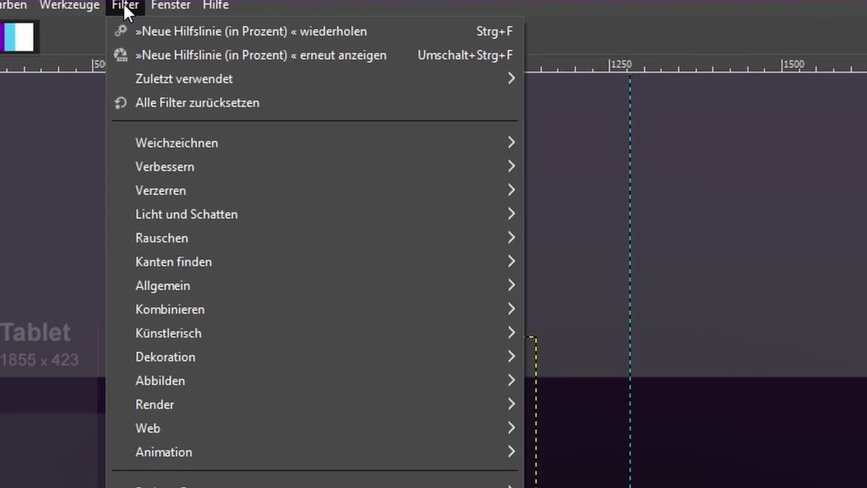
pyautogui.moveTo(187, 214)
pyautogui.click(667, 374)
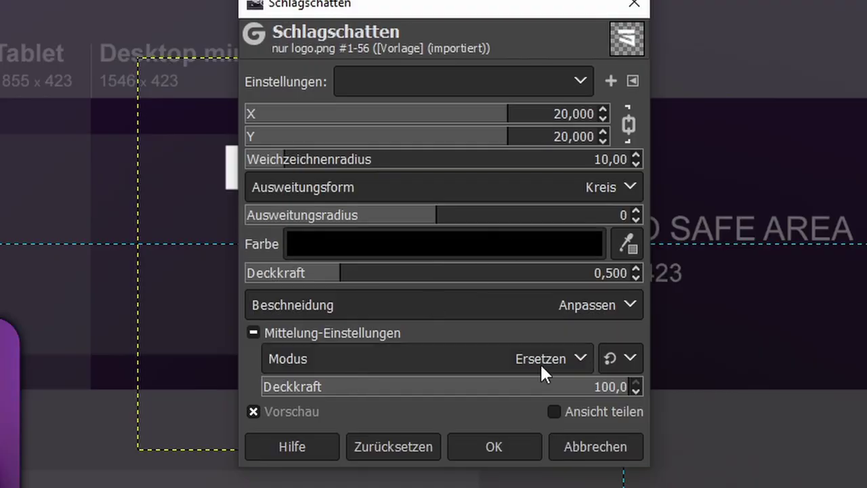
pyautogui.click(532, 447)
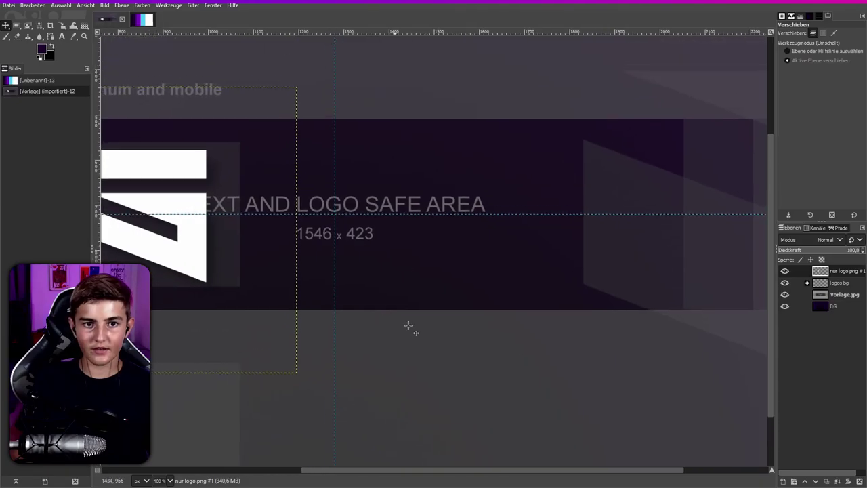
pyautogui.hscroll(-3, 408, 326)
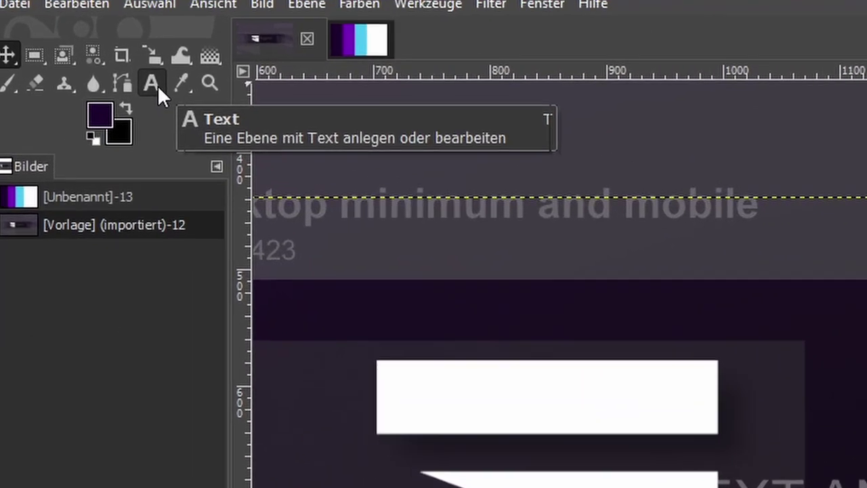
# Add white 'STREAMACTION' text in Uni Sans Heavy Italic right of the logo and nudge it up
pyautogui.click(157, 86)
pyautogui.click(410, 226)
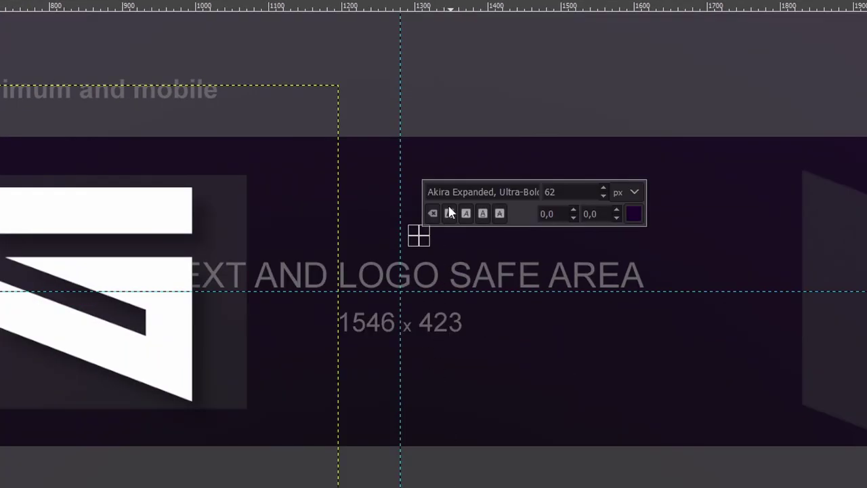
pyautogui.click(427, 189)
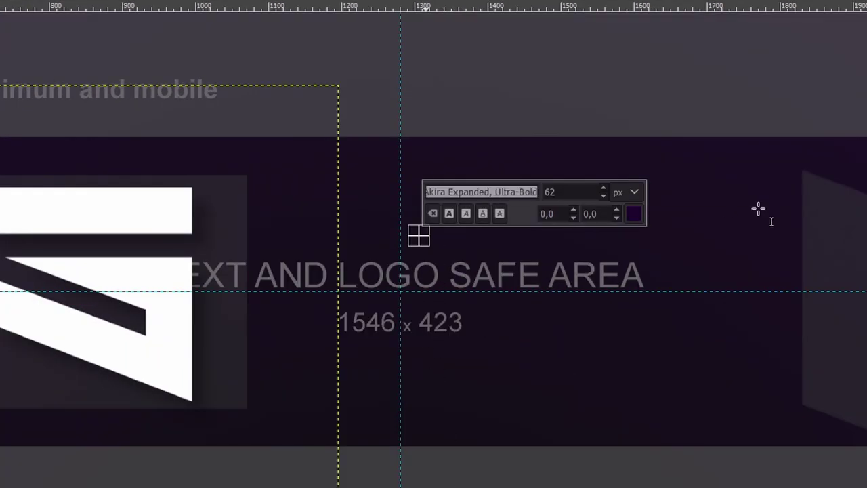
pyautogui.write('Un')
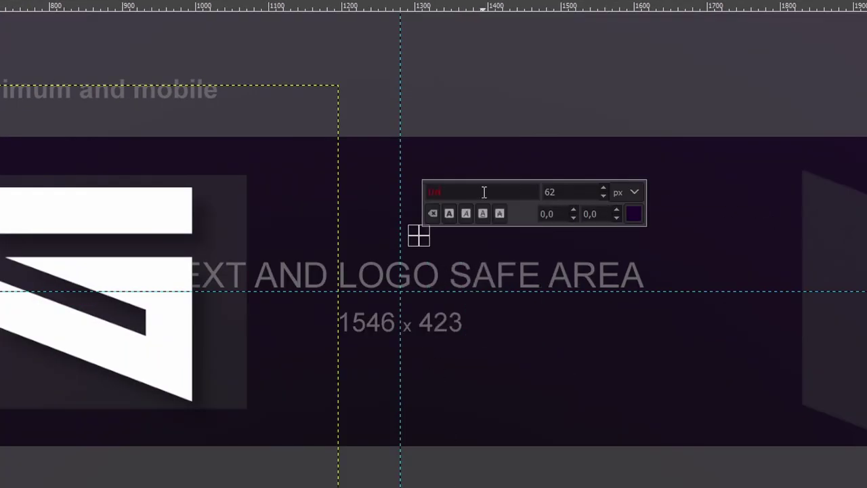
pyautogui.write('i')
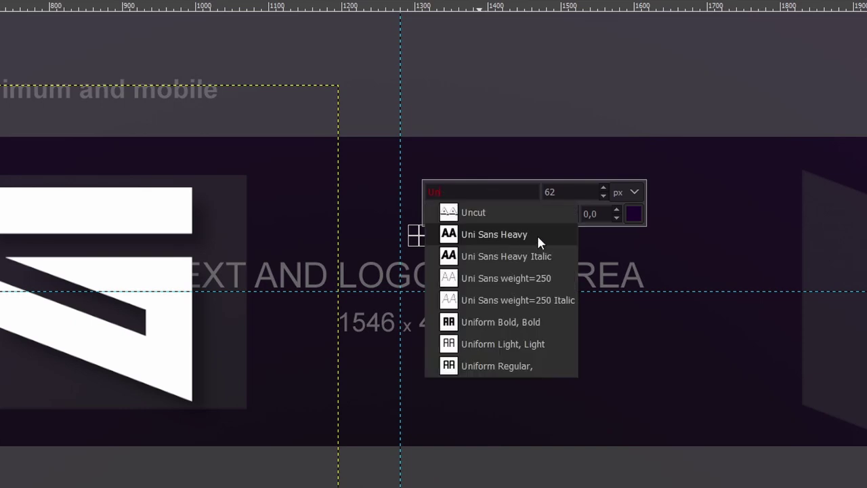
pyautogui.click(551, 255)
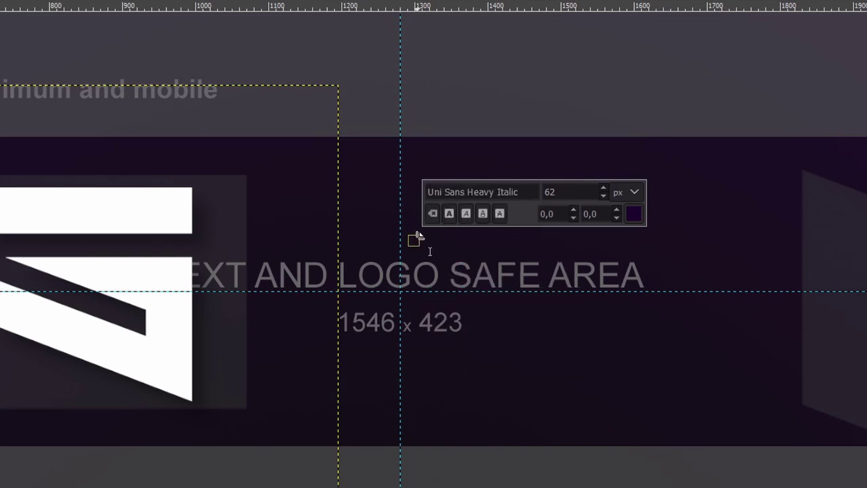
pyautogui.click(415, 237)
pyautogui.click(633, 214)
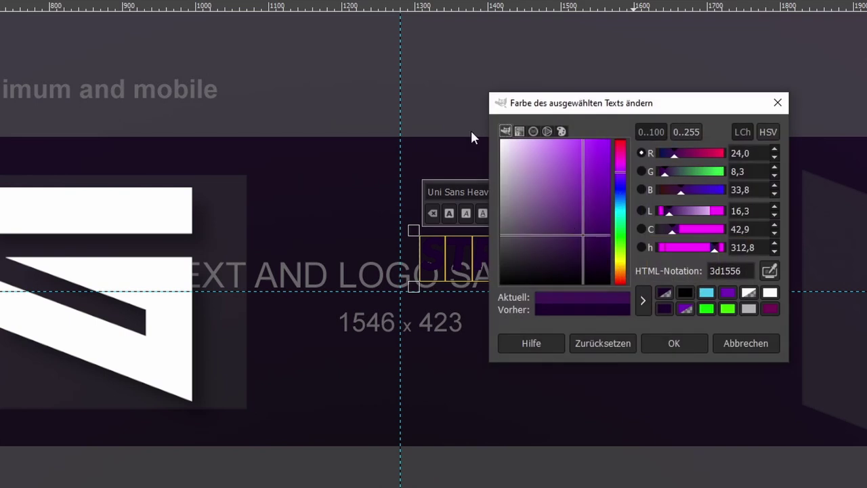
pyautogui.press('m')
pyautogui.moveTo(604, 273)
pyautogui.mouseDown()
pyautogui.moveTo(597, 266)
pyautogui.moveTo(608, 197)
pyautogui.mouseUp()
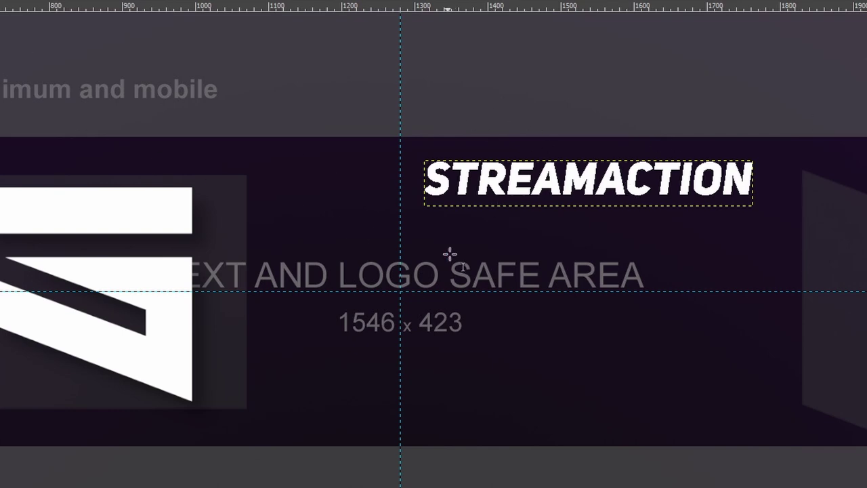
# Create a second text box below the title, set in white Century Gothic
pyautogui.click(548, 243)
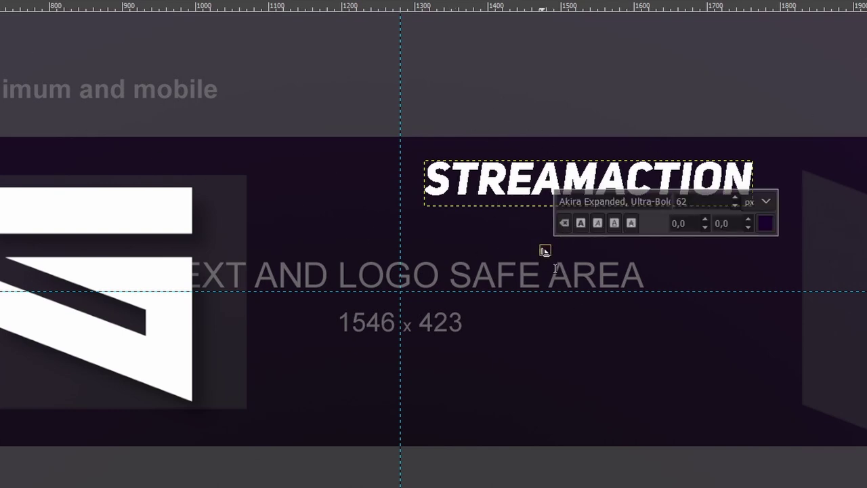
pyautogui.moveTo(541, 247); pyautogui.dragTo(637, 292)
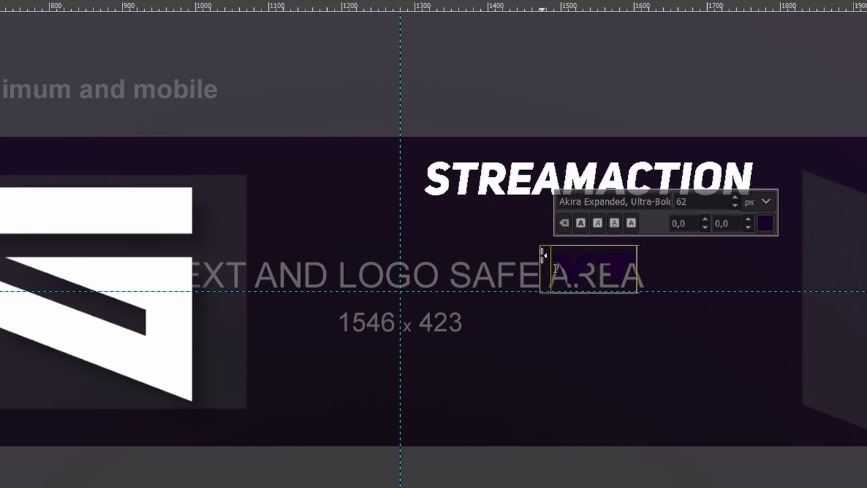
pyautogui.hotkey('ctrl', 'a')
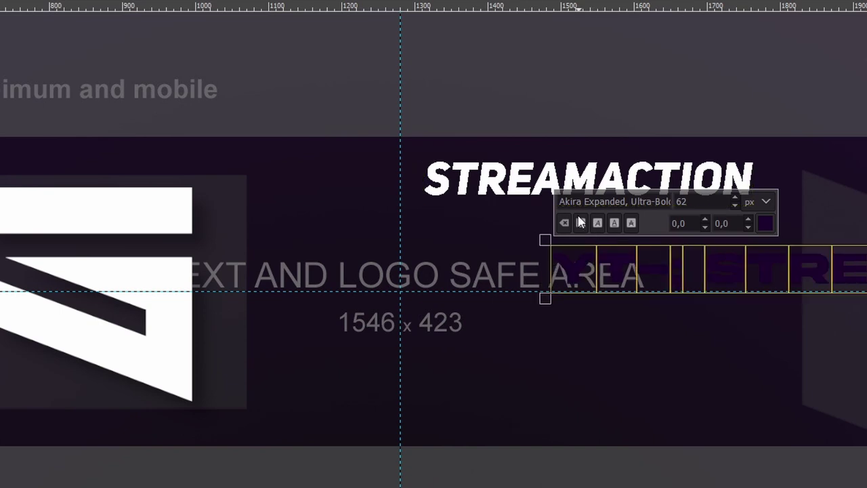
pyautogui.tripleClick(578, 201)
pyautogui.press('BackSpace')
pyautogui.write('Cent')
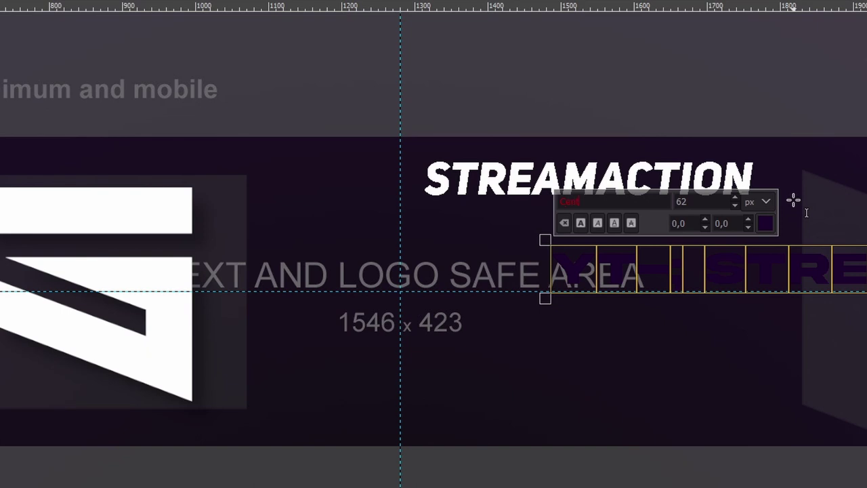
pyautogui.press('Down')
pyautogui.press('Down')
pyautogui.press('Return')
pyautogui.click(766, 223)
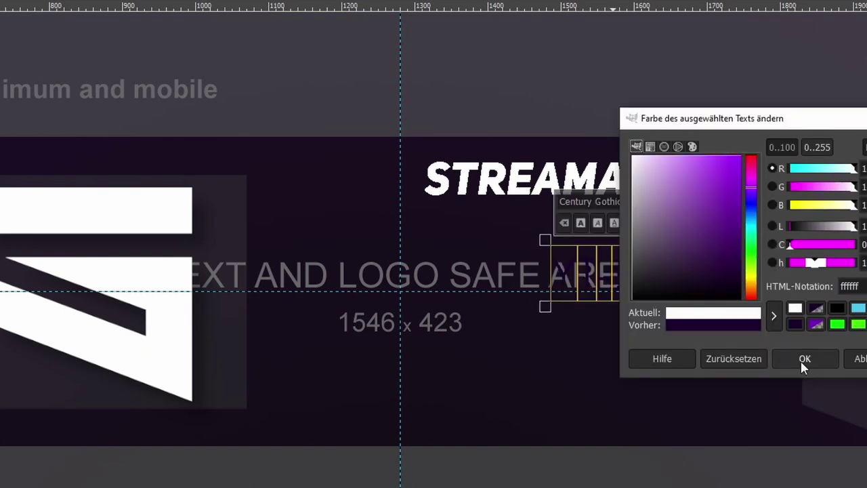
pyautogui.click(803, 362)
pyautogui.scroll(9, 733, 203)
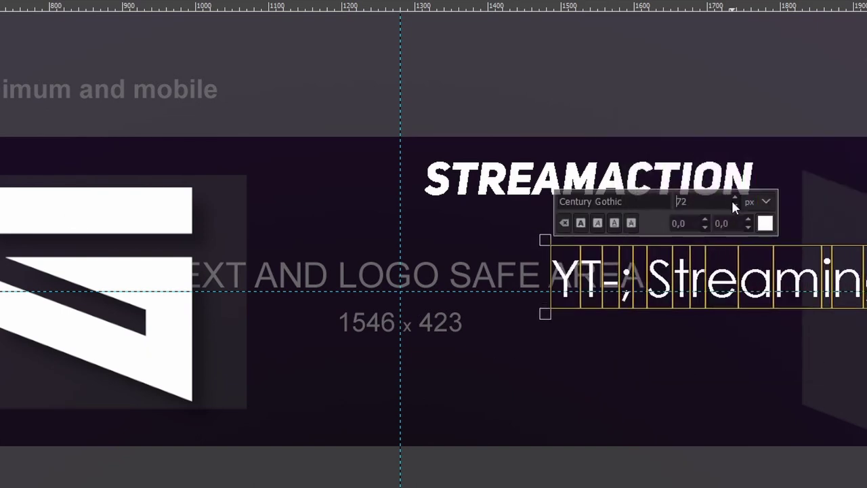
pyautogui.click(40, 54)
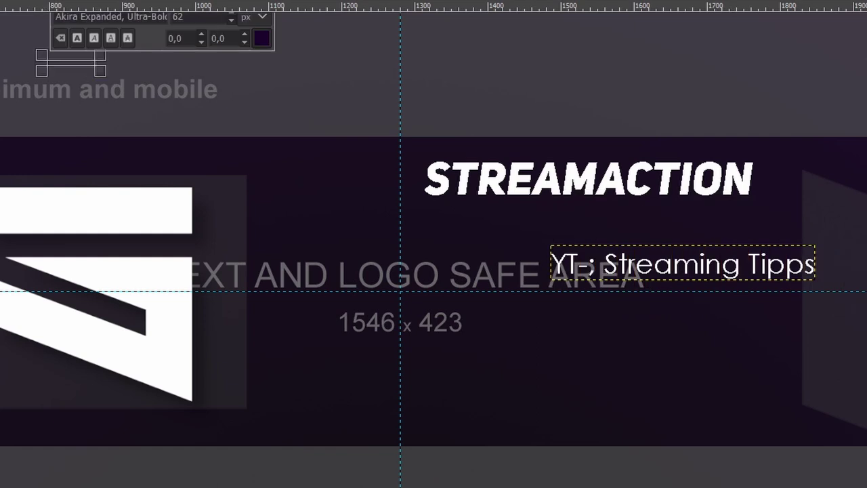
# Centre the 'YT-; Streaming Tipps' subtitle just below STREAMACTION
pyautogui.press('m')
pyautogui.moveTo(743, 274); pyautogui.dragTo(652, 222)
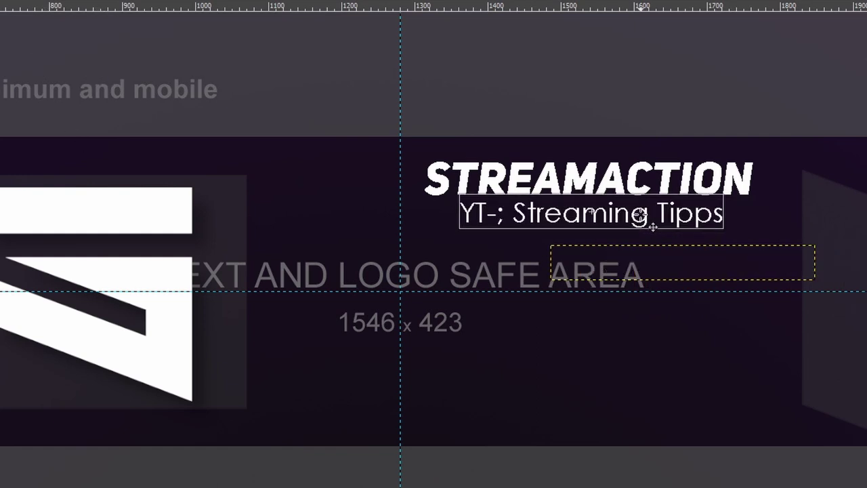
pyautogui.scroll(2, 653, 223)
pyautogui.press('t')
pyautogui.click(505, 198)
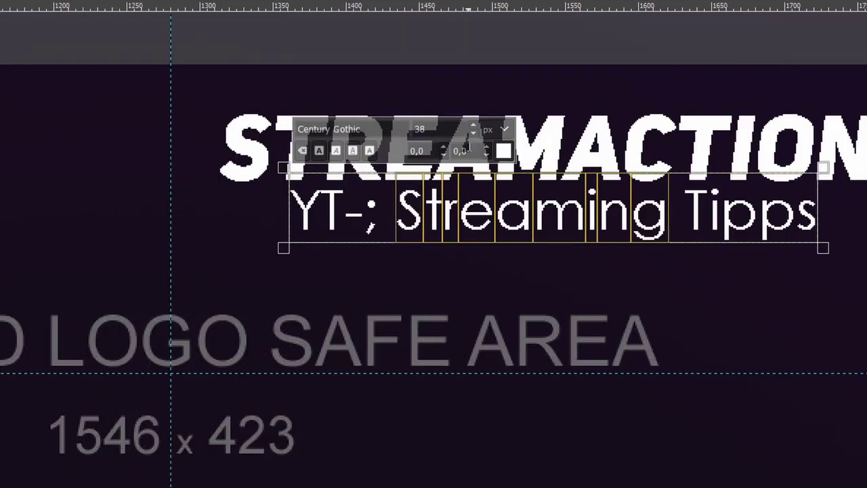
pyautogui.hotkey('ctrl', 'a')
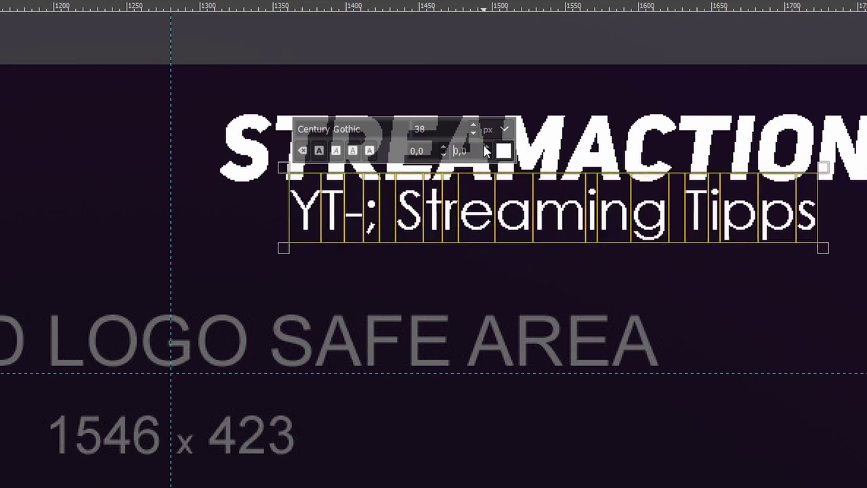
pyautogui.scroll(-3, 473, 132)
pyautogui.scroll(-3, 472, 132)
pyautogui.press('Escape')
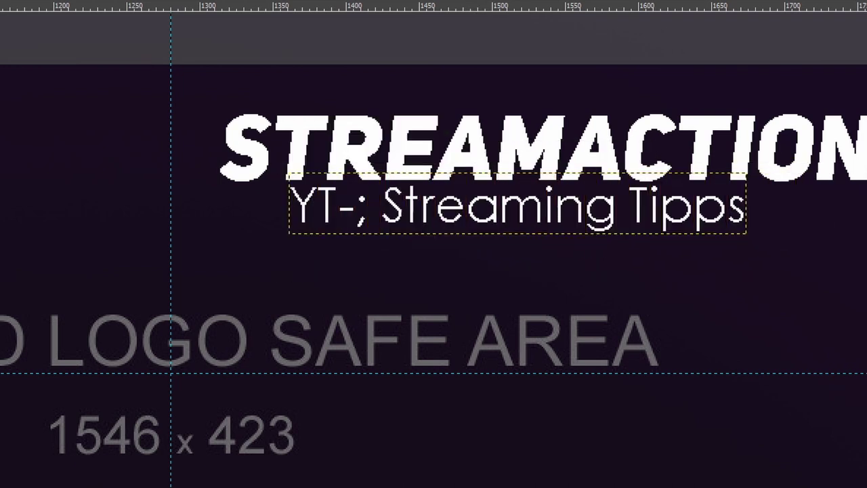
pyautogui.moveTo(461, 212)
pyautogui.mouseDown()
pyautogui.moveTo(552, 214)
pyautogui.moveTo(498, 205)
pyautogui.moveTo(508, 222)
pyautogui.mouseUp()
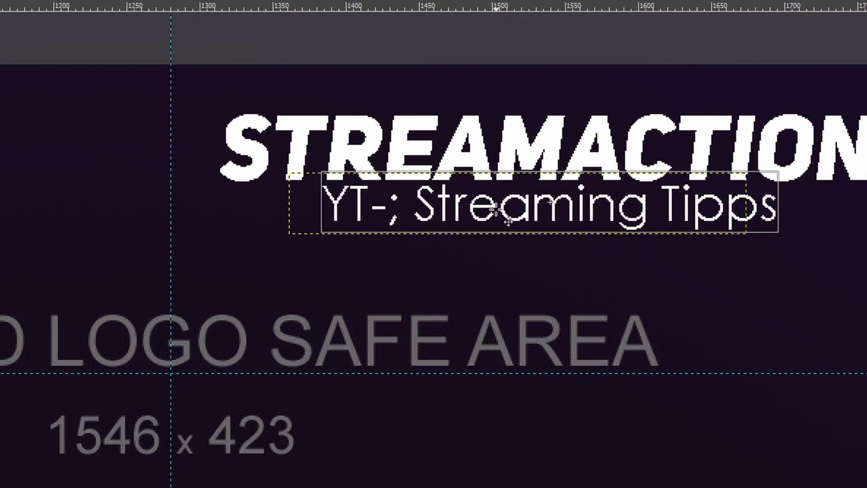
# Start a 'SONNTAG' text line below the subtitle in white Century Gothic
pyautogui.click(412, 316)
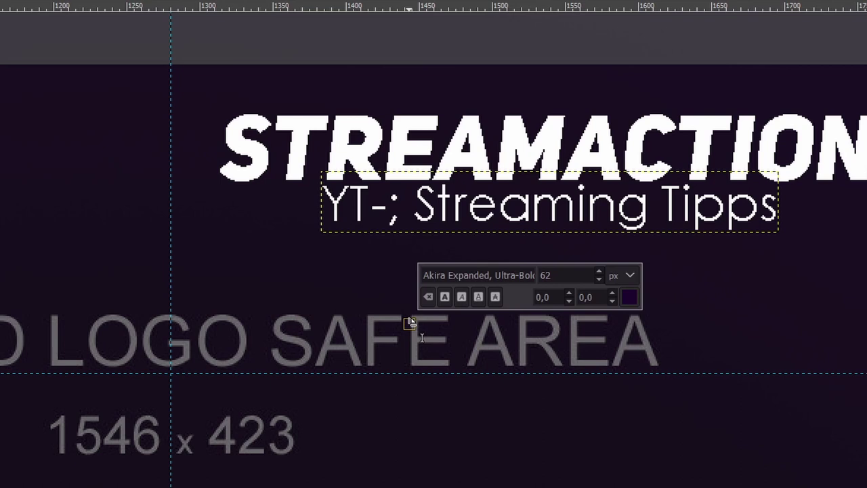
pyautogui.write('SON')
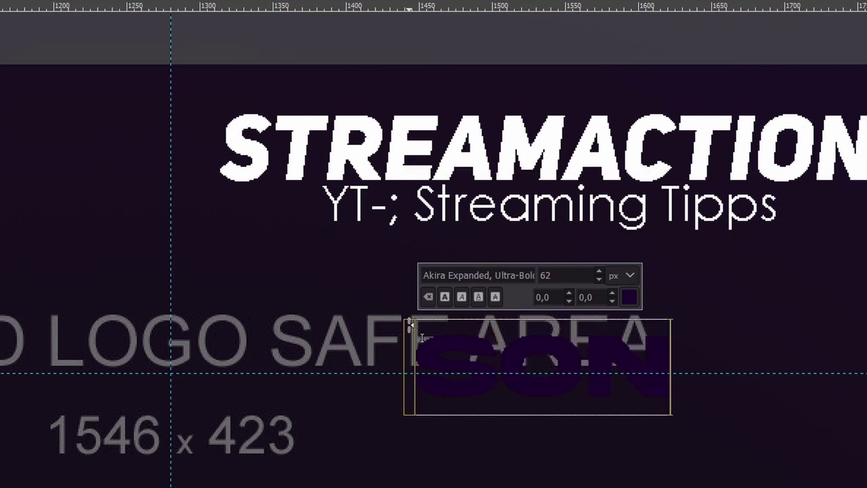
pyautogui.write('NTA')
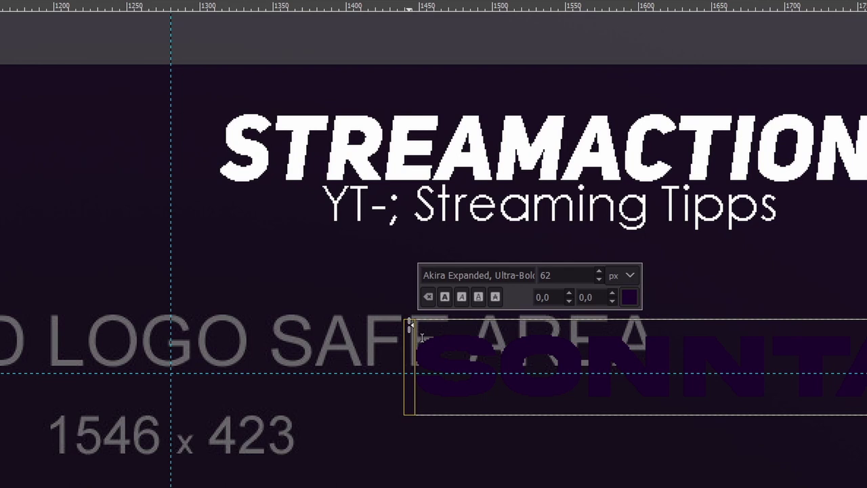
pyautogui.moveTo(421, 337); pyautogui.dragTo(588, 319)
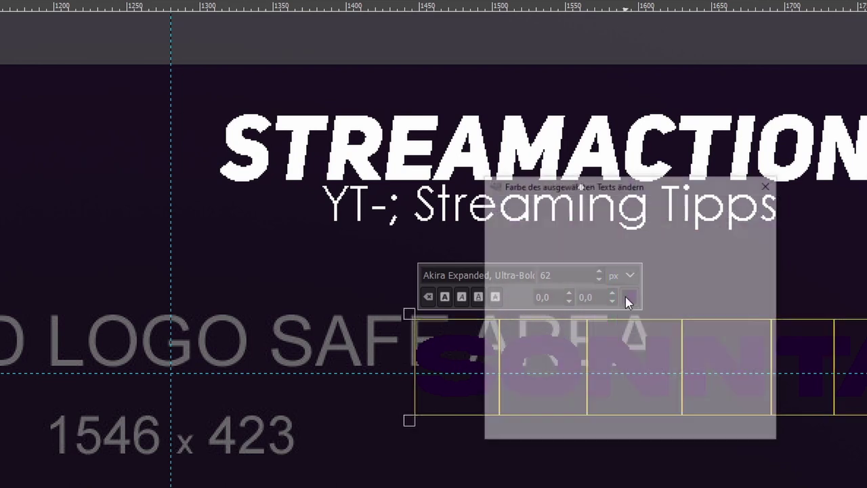
pyautogui.click(628, 296)
pyautogui.click(656, 373)
pyautogui.click(666, 424)
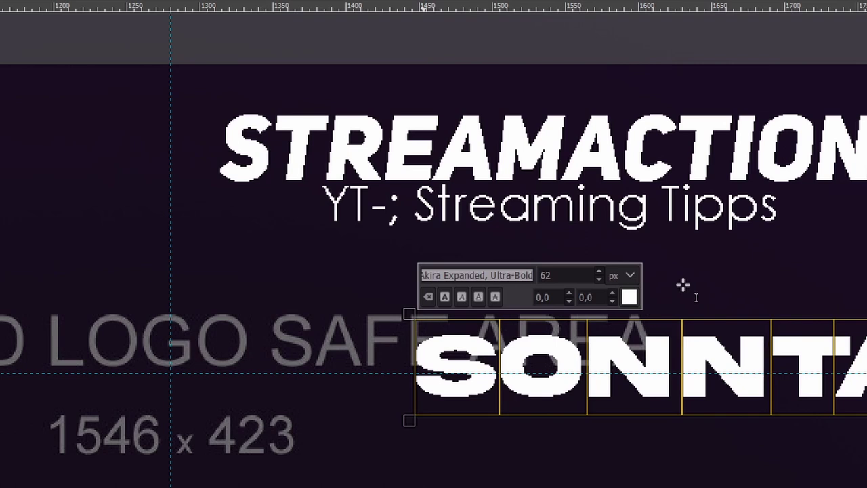
pyautogui.write('Century')
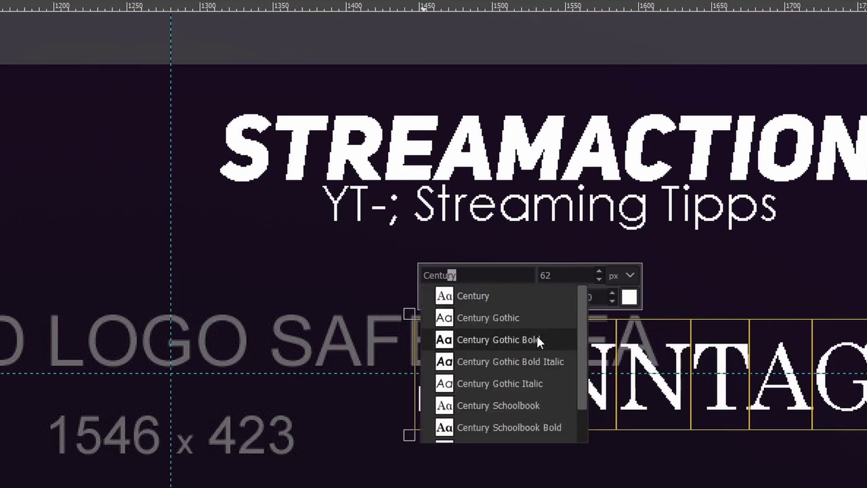
pyautogui.click(489, 317)
pyautogui.click(598, 278)
# Make the 'SONNTAG - VIDEO' line 26 px pure white and move it just under the subtitle
pyautogui.scroll(-5, 601, 282)
pyautogui.click(655, 368)
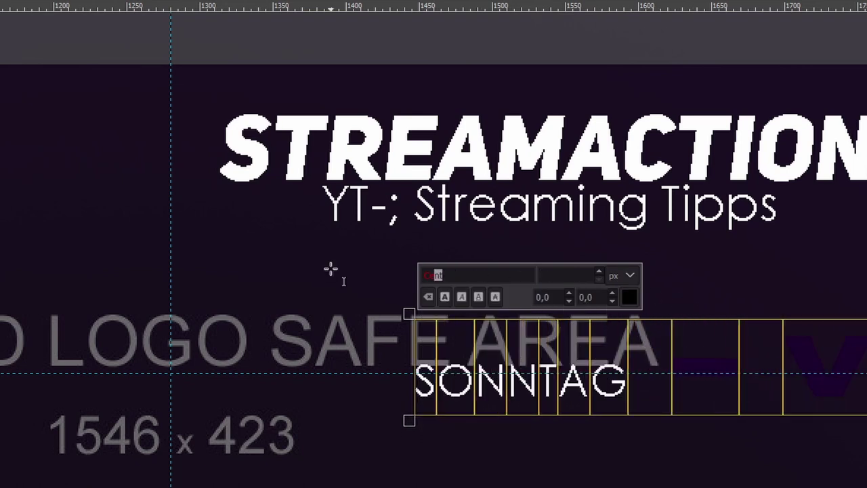
pyautogui.click(628, 296)
pyautogui.moveTo(537, 305); pyautogui.dragTo(495, 228)
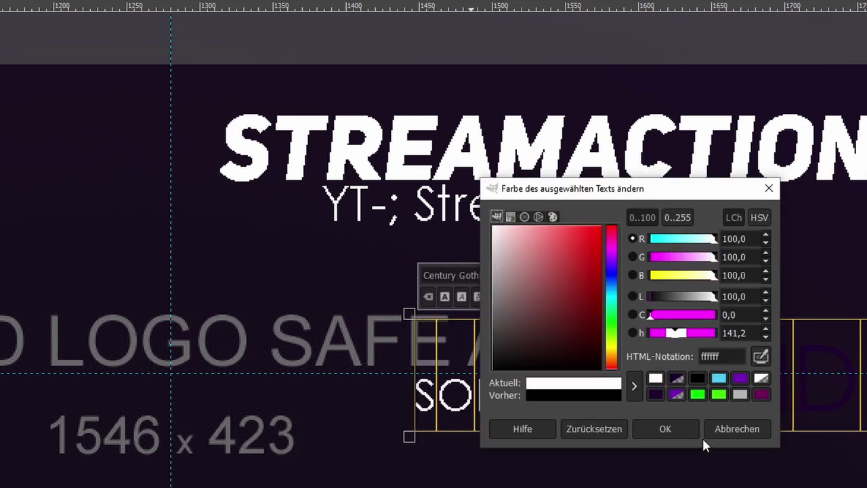
pyautogui.click(664, 426)
pyautogui.hotkey('ctrl', 'a')
pyautogui.scroll(-5, 436, 277)
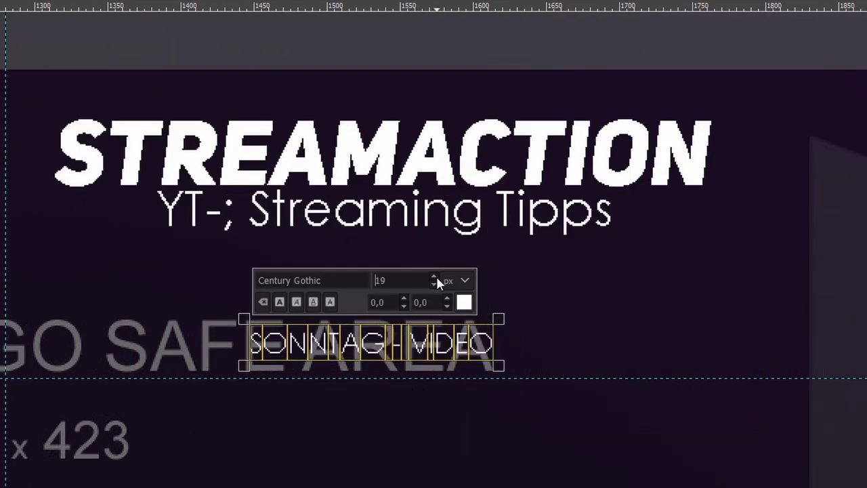
pyautogui.scroll(-5, 436, 278)
pyautogui.scroll(4, 437, 278)
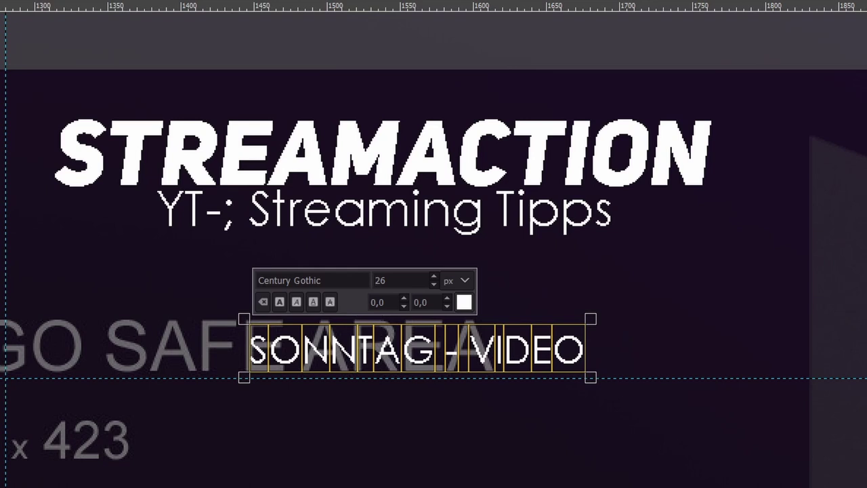
pyautogui.press('m')
pyautogui.moveTo(328, 346); pyautogui.dragTo(292, 263)
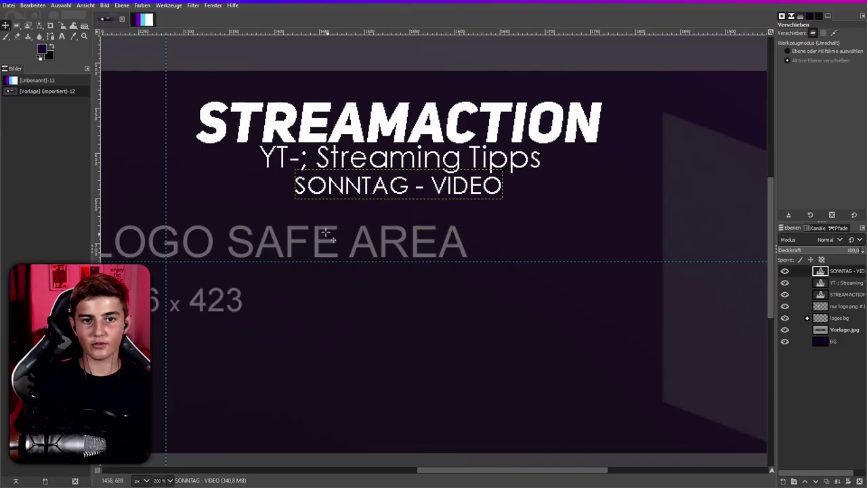
# Set the foreground colour to cyan sampled from the FARBEN.png colour stripes
pyautogui.keyDown('ctrl'); pyautogui.scroll(-2, 413, 205); pyautogui.keyUp('ctrl')
pyautogui.keyDown('ctrl'); pyautogui.scroll(2, 382, 202); pyautogui.keyUp('ctrl')
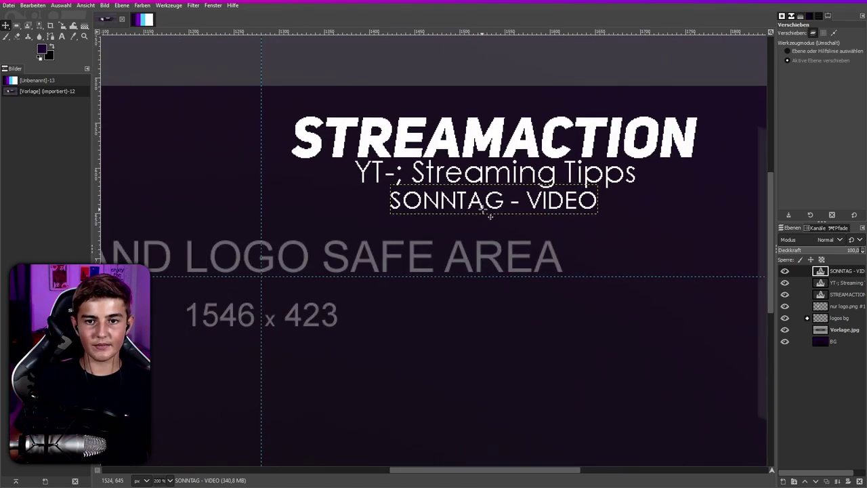
pyautogui.click(144, 19)
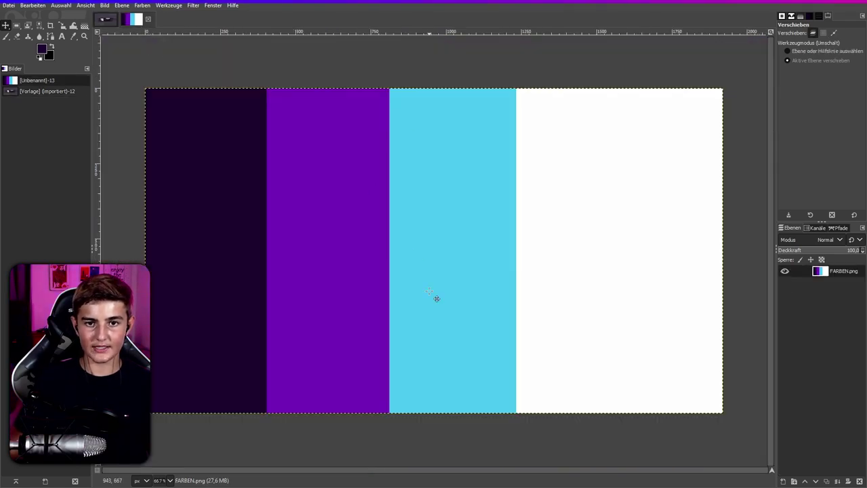
pyautogui.click(41, 48)
pyautogui.click(447, 244)
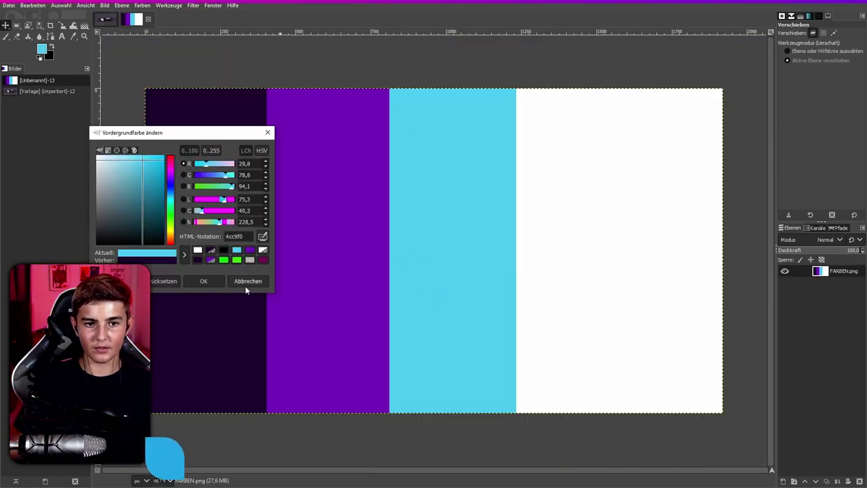
pyautogui.click(203, 281)
pyautogui.scroll(1, 423, 220)
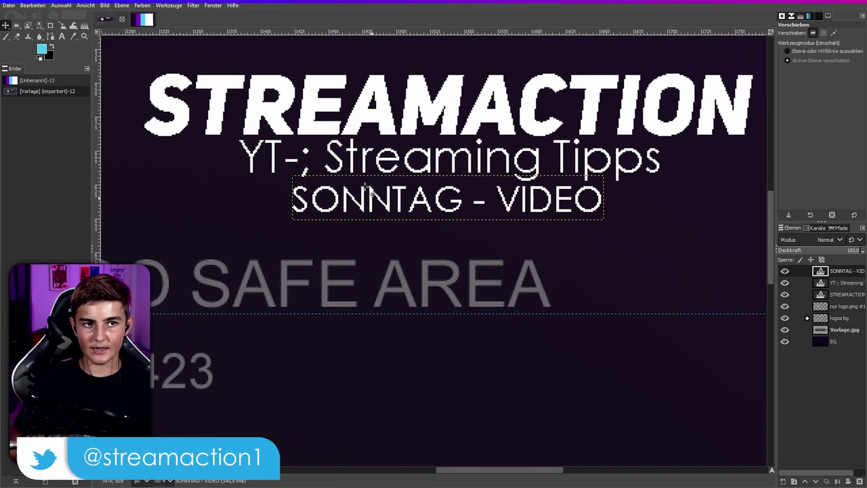
# Recolour the whole 'SONNTAG - VIDEO' line to that cyan
pyautogui.click(61, 36)
pyautogui.click(406, 198)
pyautogui.click(421, 161)
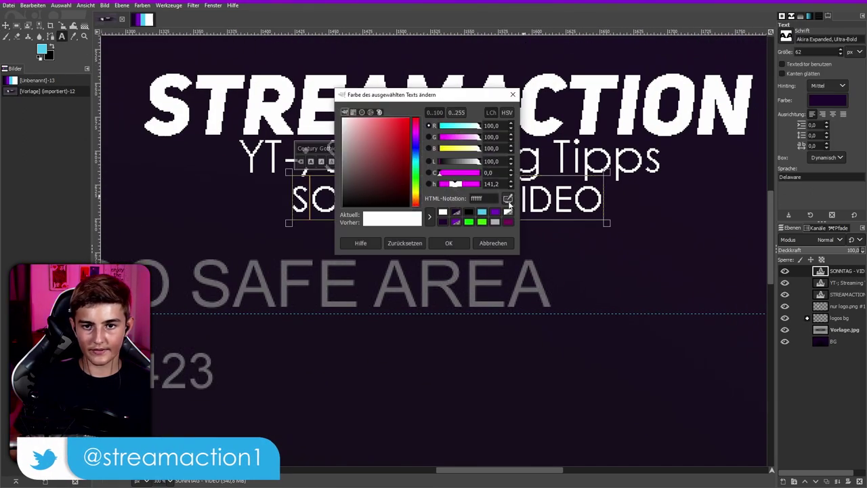
pyautogui.click(481, 212)
pyautogui.click(448, 243)
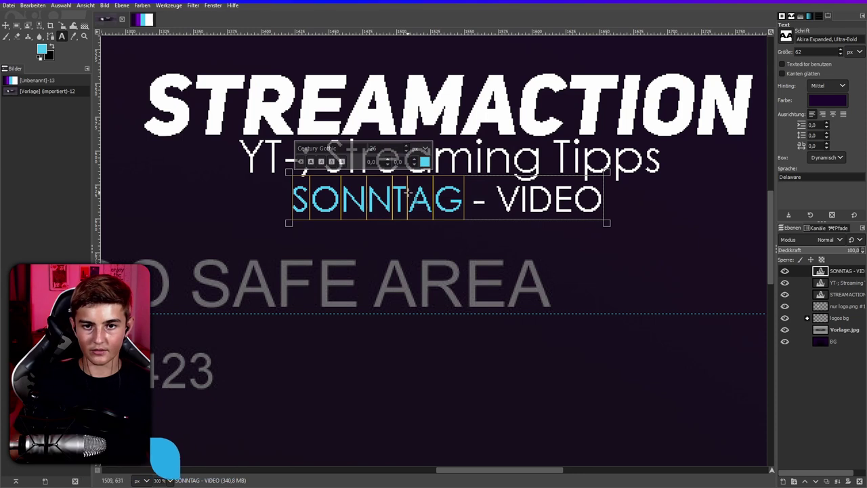
pyautogui.click(426, 162)
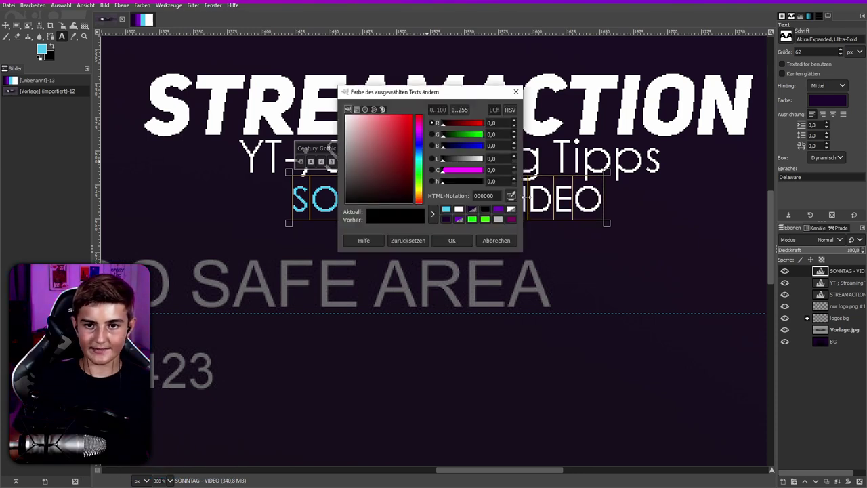
pyautogui.click(446, 209)
pyautogui.click(451, 240)
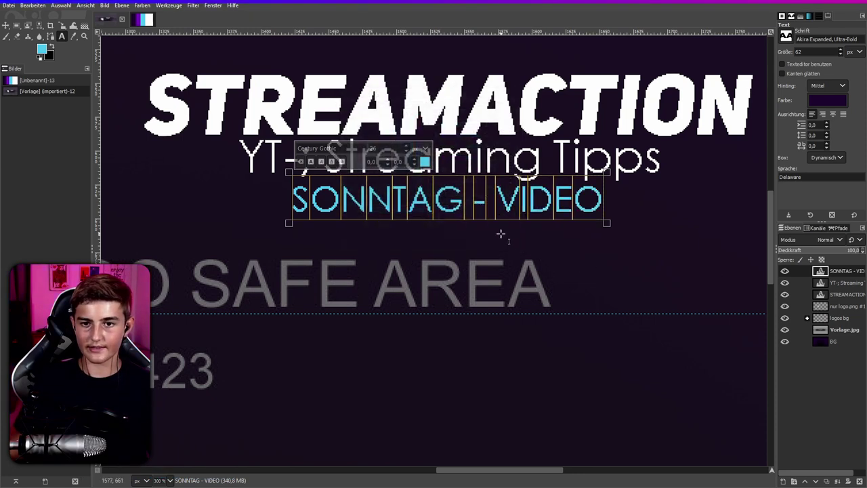
pyautogui.press('m')
pyautogui.scroll(-5, 494, 219)
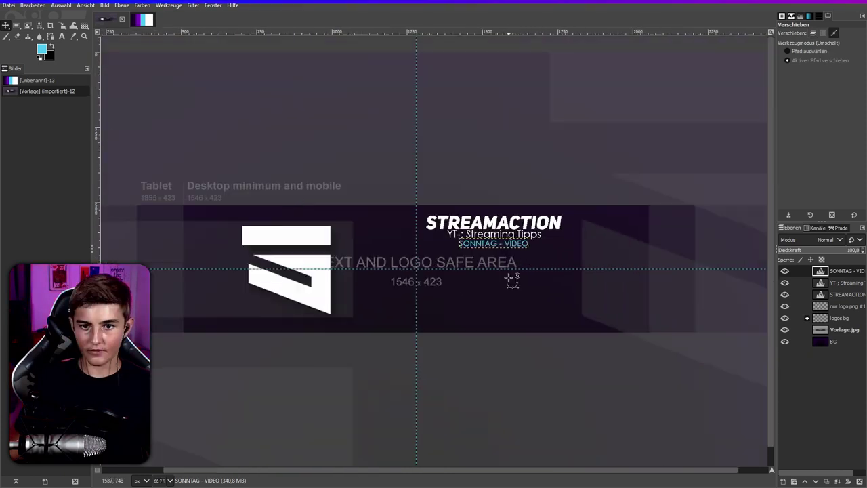
pyautogui.scroll(2, 519, 201)
pyautogui.scroll(1, 513, 195)
pyautogui.scroll(4, 505, 236)
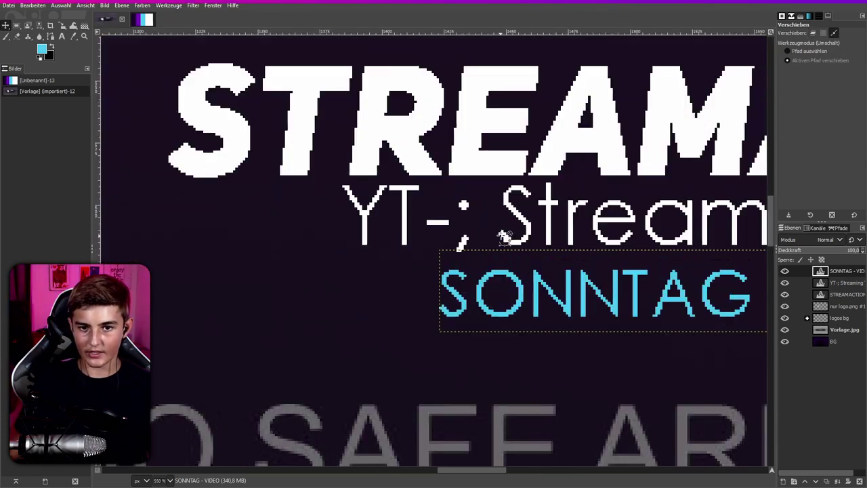
pyautogui.scroll(-5, 544, 203)
pyautogui.scroll(1, 518, 230)
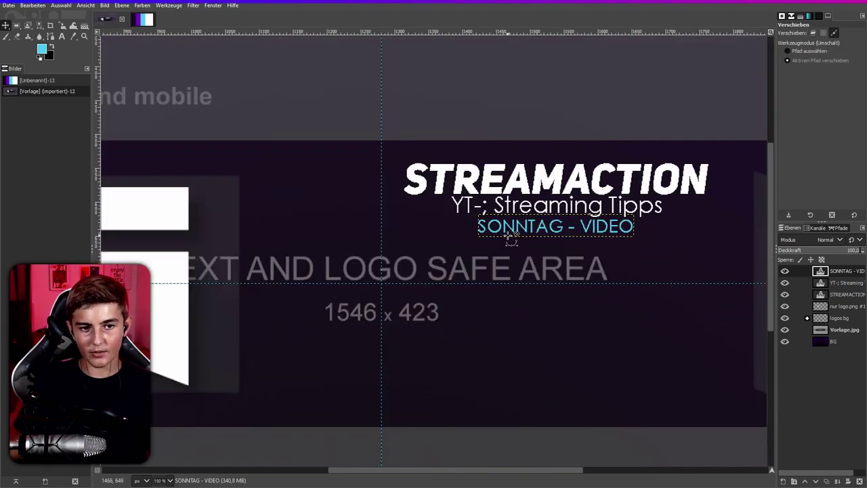
pyautogui.scroll(-1, 510, 234)
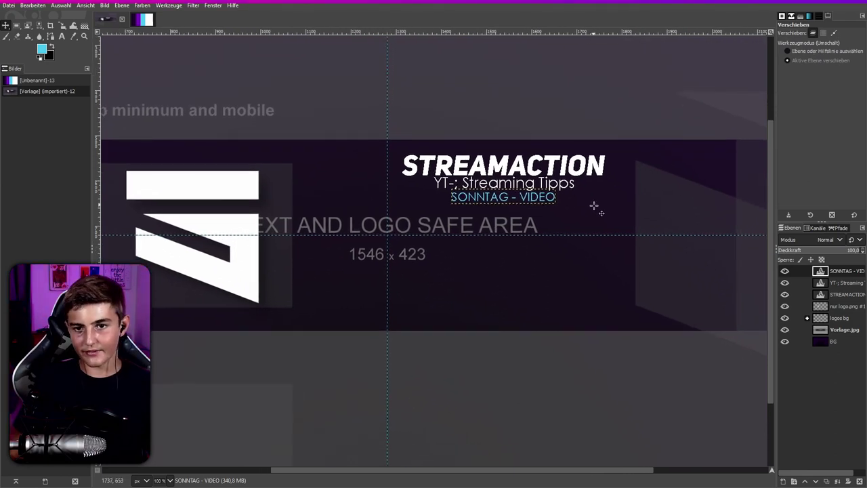
# Create a layer group named Texte and move the SONNTAG - VIDEO and Streaming Tipps layers into it
pyautogui.rightClick(825, 273)
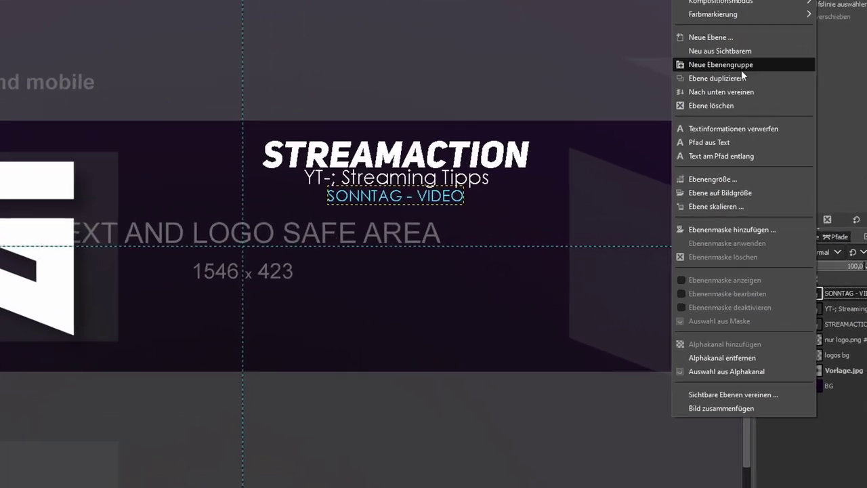
pyautogui.click(748, 98)
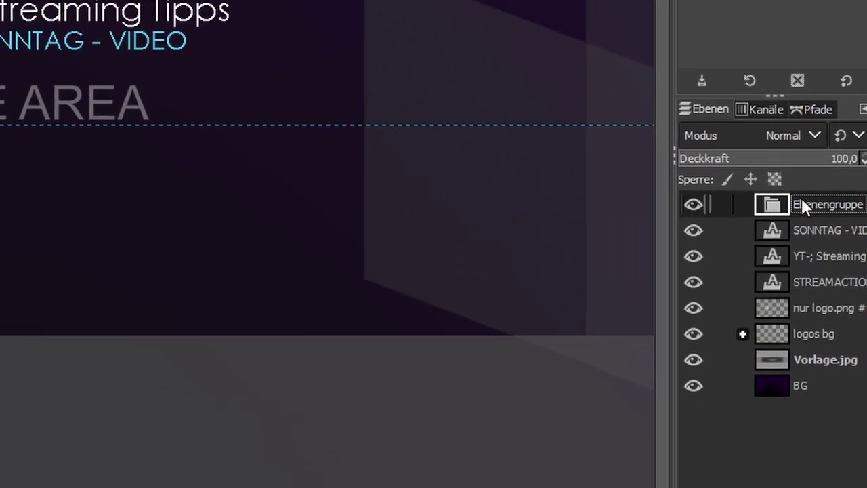
pyautogui.rightClick(801, 205)
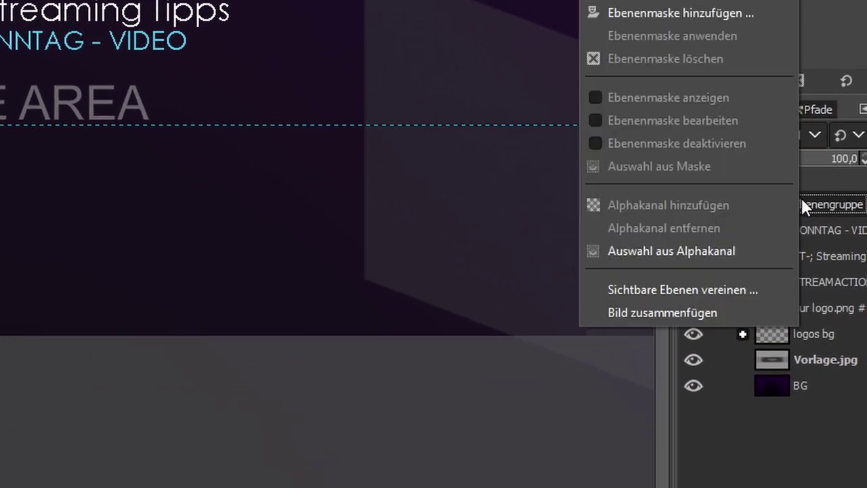
pyautogui.click(845, 198)
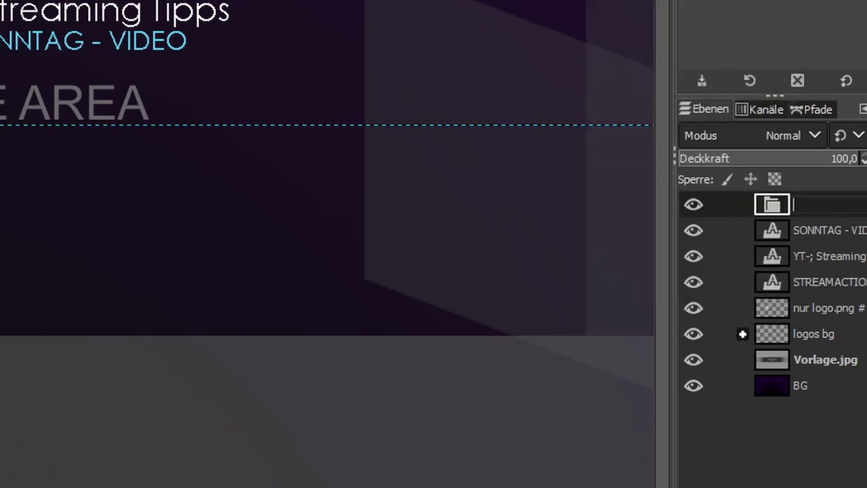
pyautogui.moveTo(827, 231); pyautogui.dragTo(787, 204)
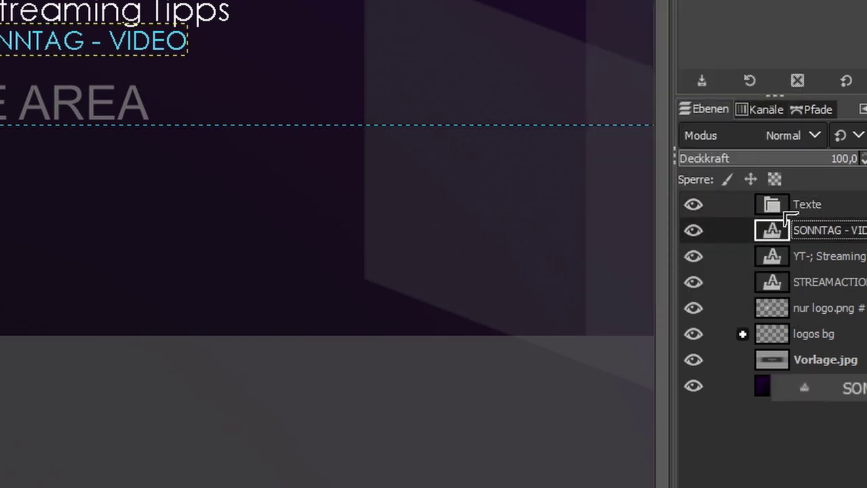
pyautogui.moveTo(768, 260); pyautogui.dragTo(792, 264)
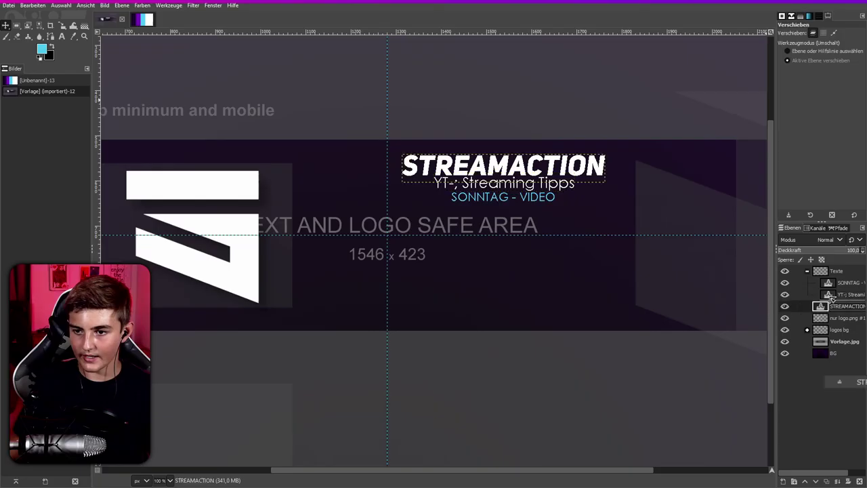
# Move the collapsed Texte group down beside the logo, cancelling a trial resize
pyautogui.click(807, 271)
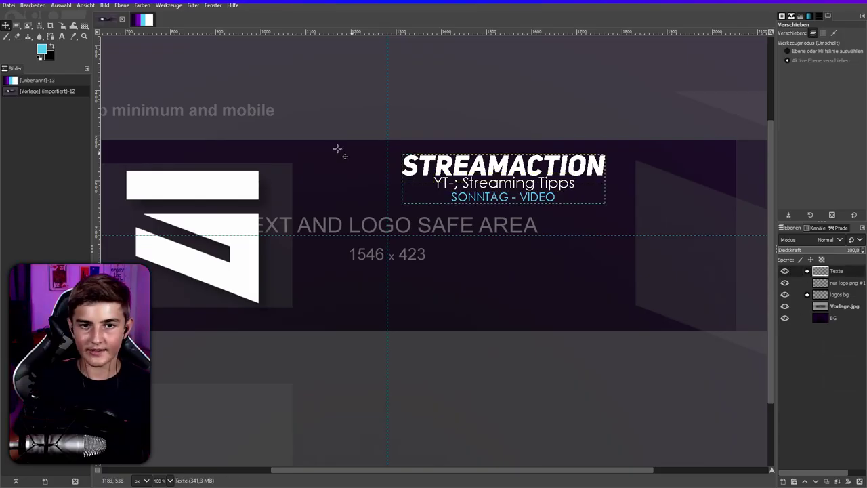
pyautogui.moveTo(518, 184); pyautogui.dragTo(504, 244)
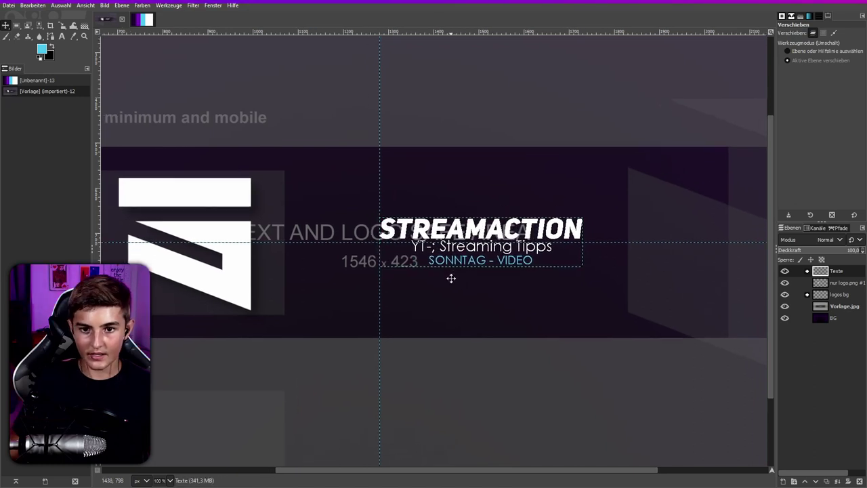
pyautogui.scroll(-1, 451, 277)
pyautogui.scroll(1, 451, 278)
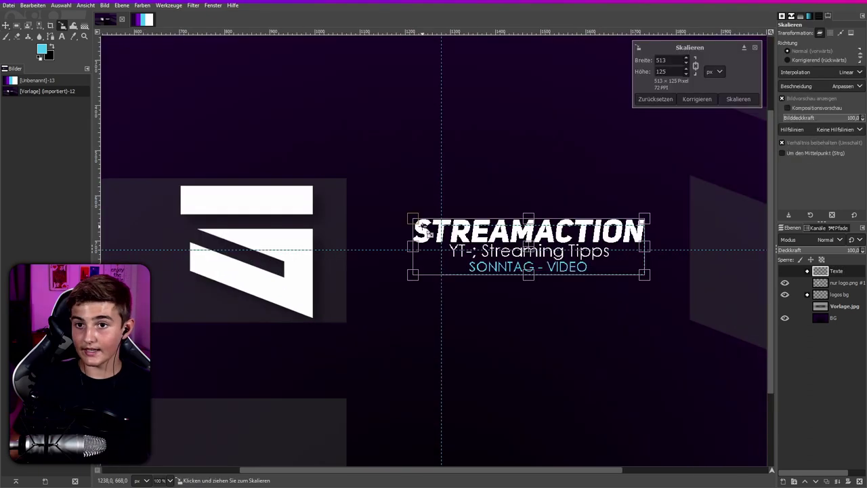
pyautogui.moveTo(420, 234); pyautogui.dragTo(430, 252)
pyautogui.press('Escape')
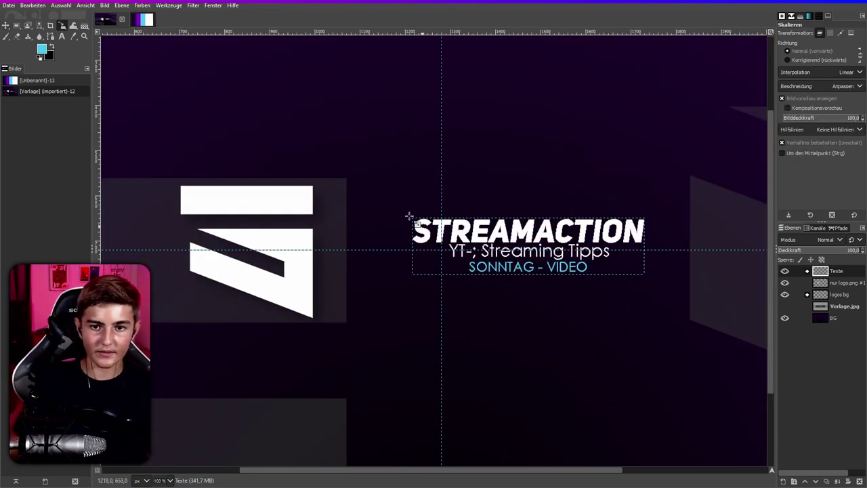
# Fine-tune the text block's position, ending slightly left and nearer the logo
pyautogui.click(6, 25)
pyautogui.moveTo(615, 266); pyautogui.dragTo(621, 269)
pyautogui.keyDown('ctrl'); pyautogui.scroll(2, 580, 266); pyautogui.keyUp('ctrl')
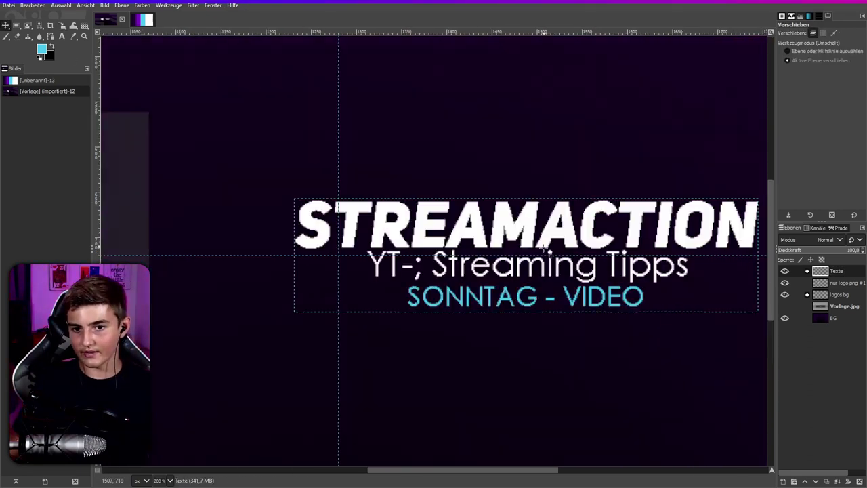
pyautogui.keyDown('ctrl'); pyautogui.scroll(-2, 512, 264); pyautogui.keyUp('ctrl')
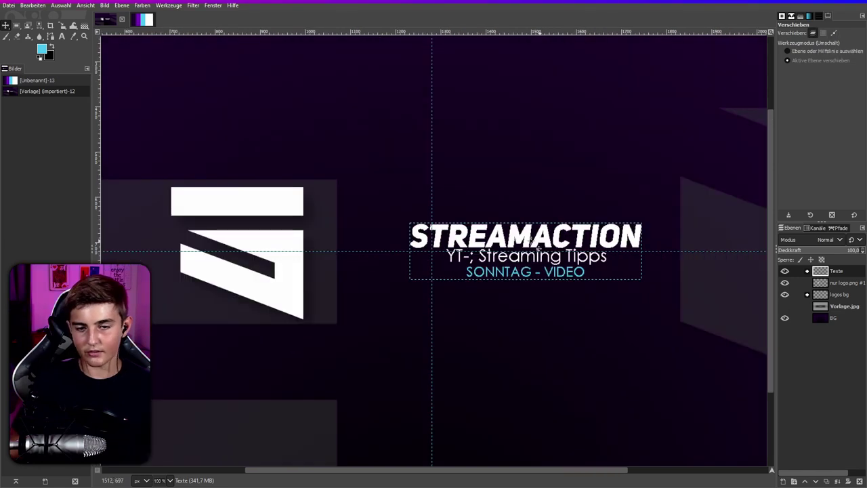
pyautogui.keyDown('ctrl'); pyautogui.scroll(-1, 508, 238); pyautogui.keyUp('ctrl')
pyautogui.keyDown('ctrl'); pyautogui.scroll(1, 508, 238); pyautogui.keyUp('ctrl')
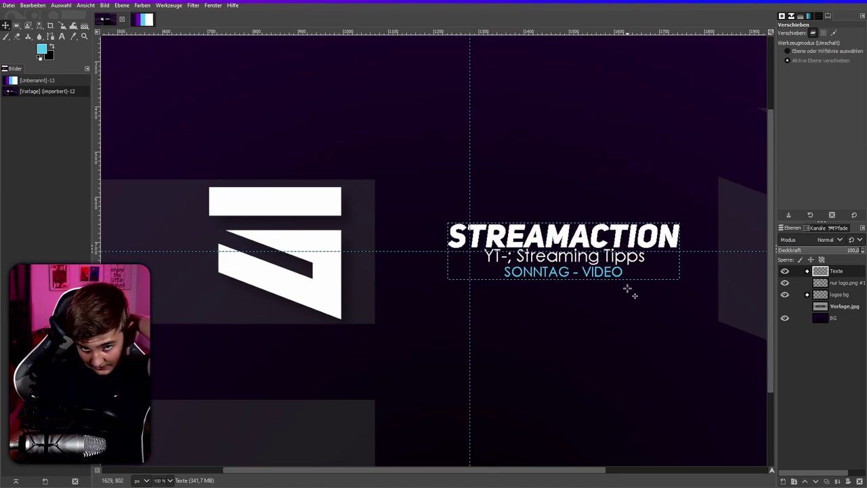
pyautogui.moveTo(577, 256); pyautogui.dragTo(563, 257)
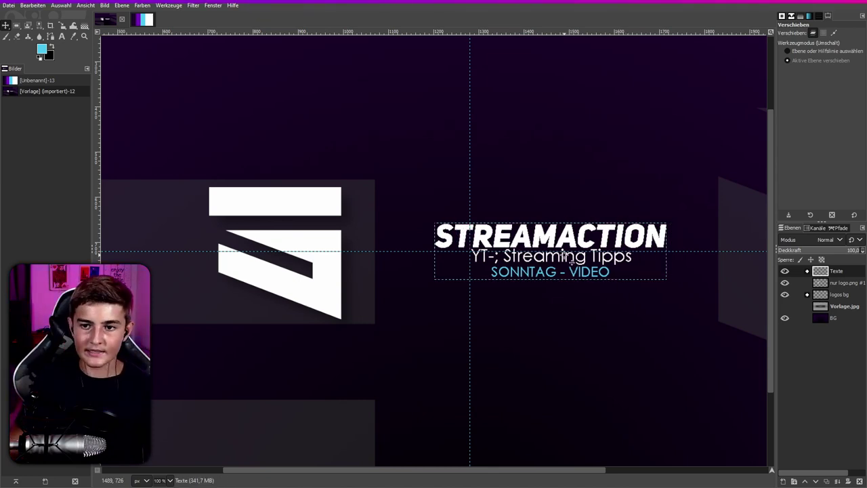
pyautogui.keyDown('ctrl'); pyautogui.scroll(-3, 450, 274); pyautogui.keyUp('ctrl')
pyautogui.keyDown('ctrl'); pyautogui.scroll(1, 348, 219); pyautogui.keyUp('ctrl')
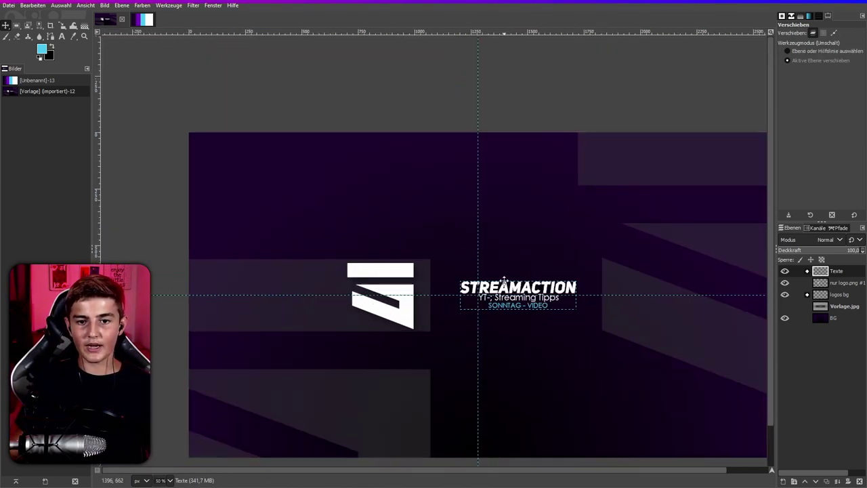
pyautogui.keyDown('ctrl'); pyautogui.scroll(1, 534, 199); pyautogui.keyUp('ctrl')
pyautogui.keyDown('ctrl'); pyautogui.scroll(2, 533, 199); pyautogui.keyUp('ctrl')
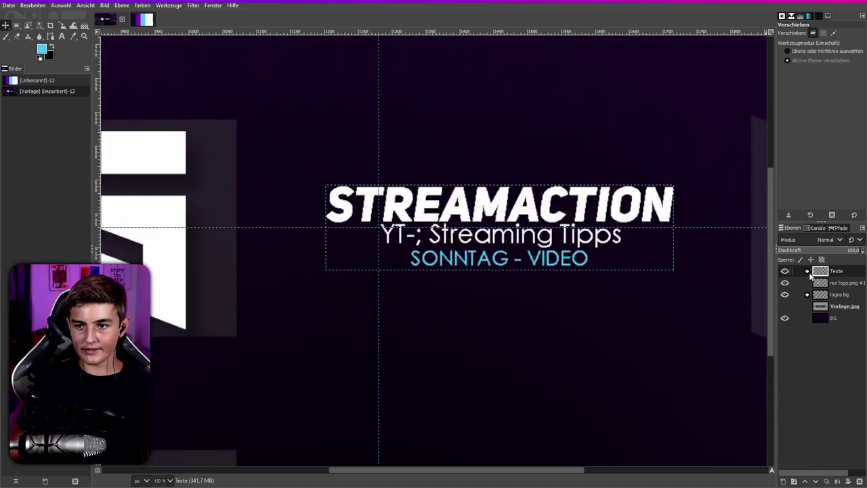
pyautogui.click(806, 271)
pyautogui.click(830, 296)
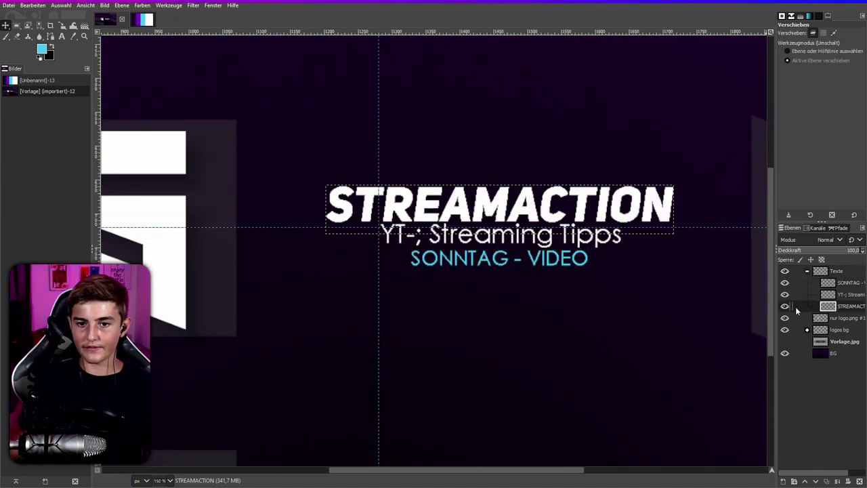
# Select the Paintbrush and set the foreground colour to purple sampled from FARBEN.png
pyautogui.click(191, 6)
pyautogui.moveTo(220, 97)
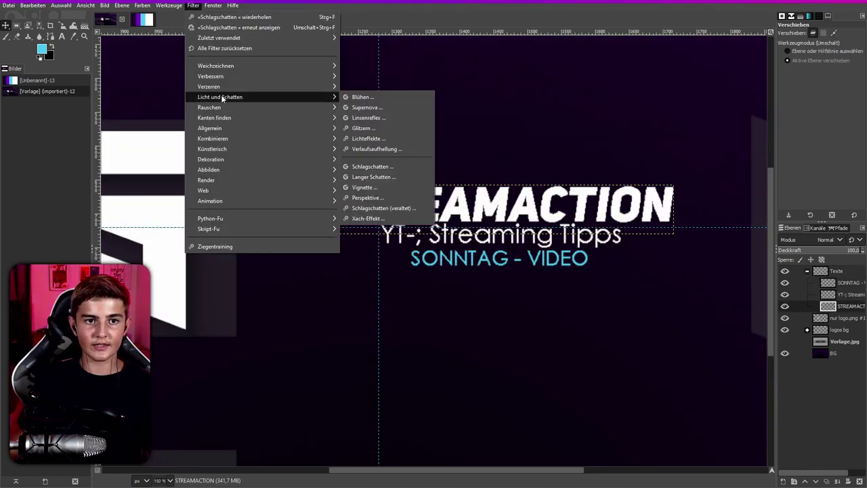
pyautogui.click(392, 167)
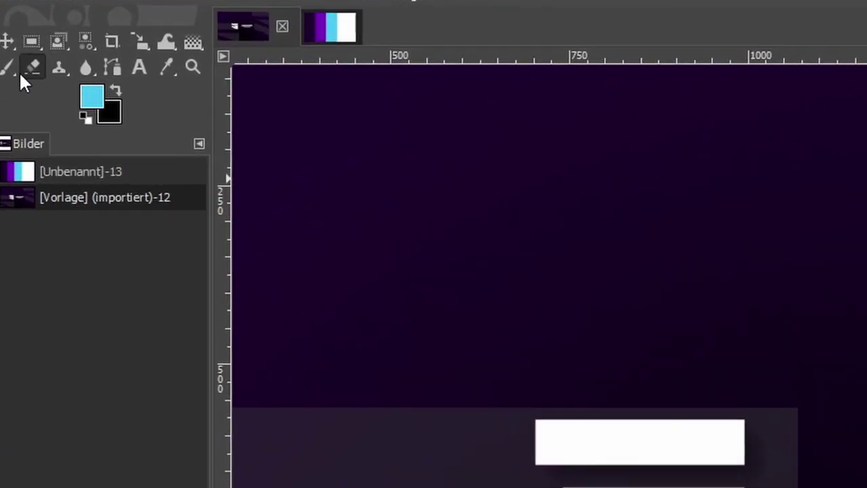
pyautogui.click(18, 76)
pyautogui.click(93, 97)
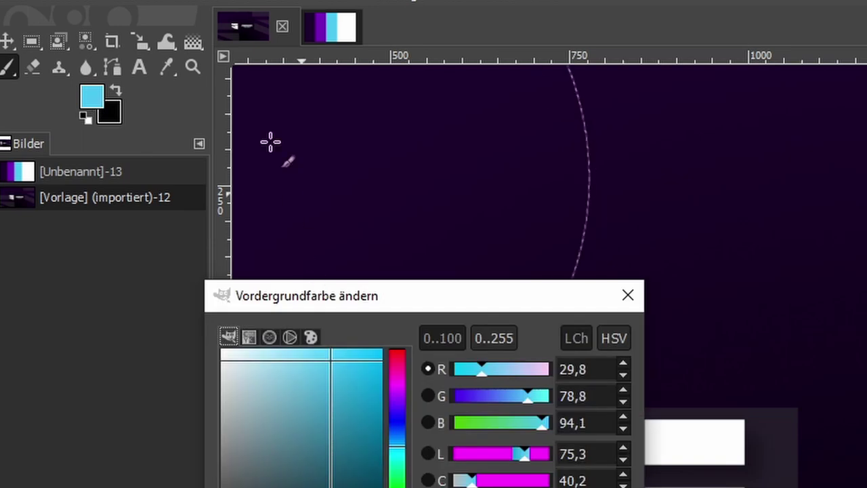
pyautogui.click(330, 24)
pyautogui.click(286, 244)
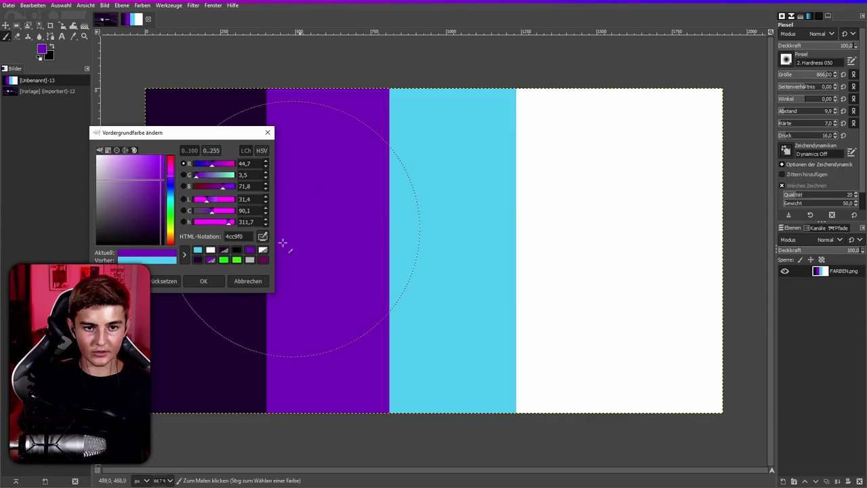
pyautogui.click(224, 284)
pyautogui.click(103, 19)
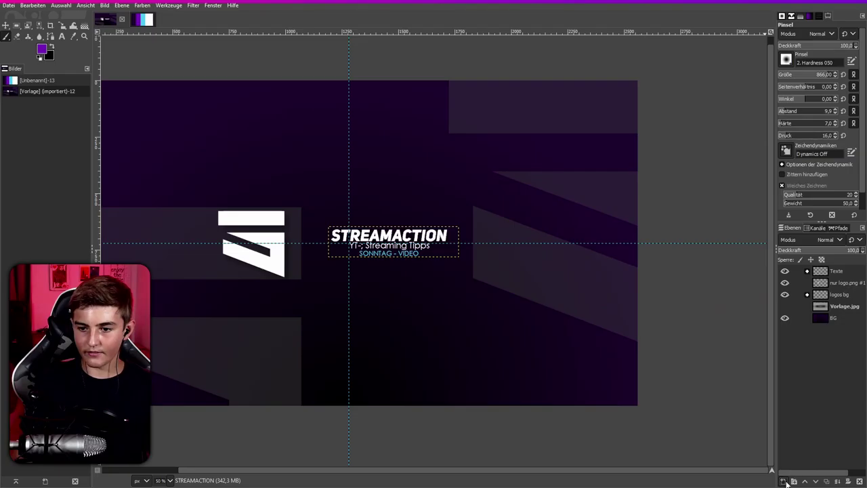
# Add a layer named 'spotlights' and paint a soft purple glow around the logo
pyautogui.click(783, 480)
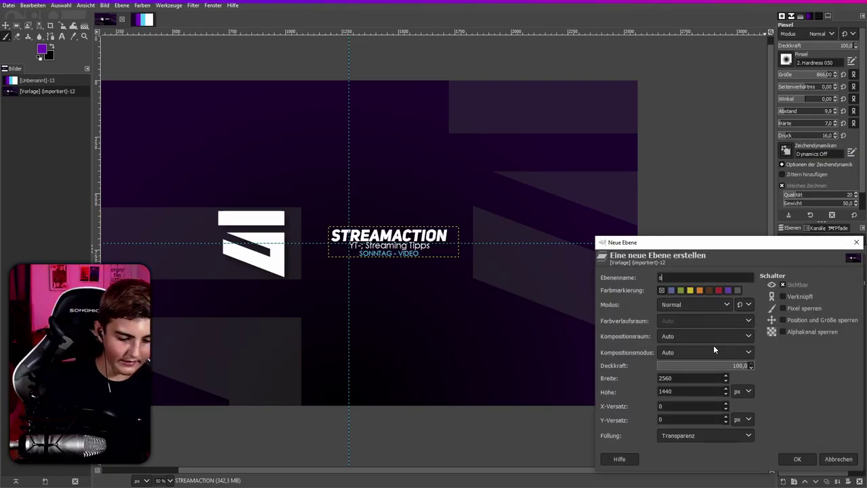
pyautogui.write('spotlights')
pyautogui.press('Return')
pyautogui.scroll(1, 230, 264)
pyautogui.hscroll(-5, 230, 264)
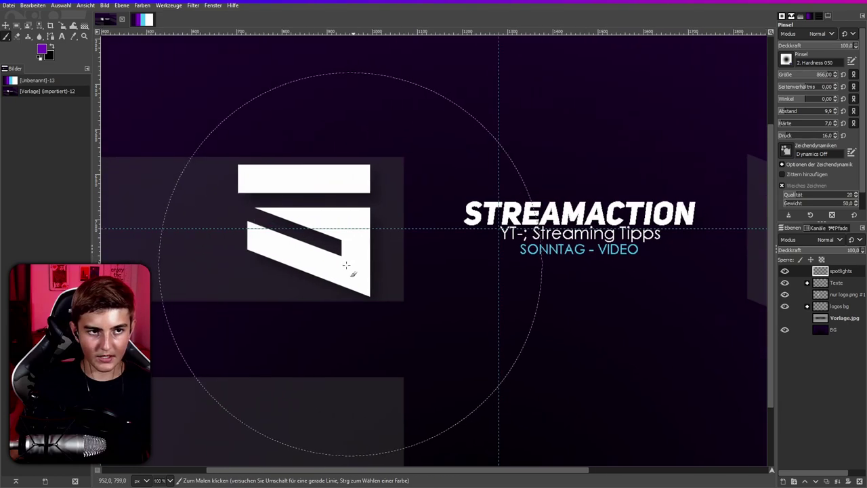
pyautogui.click(308, 228)
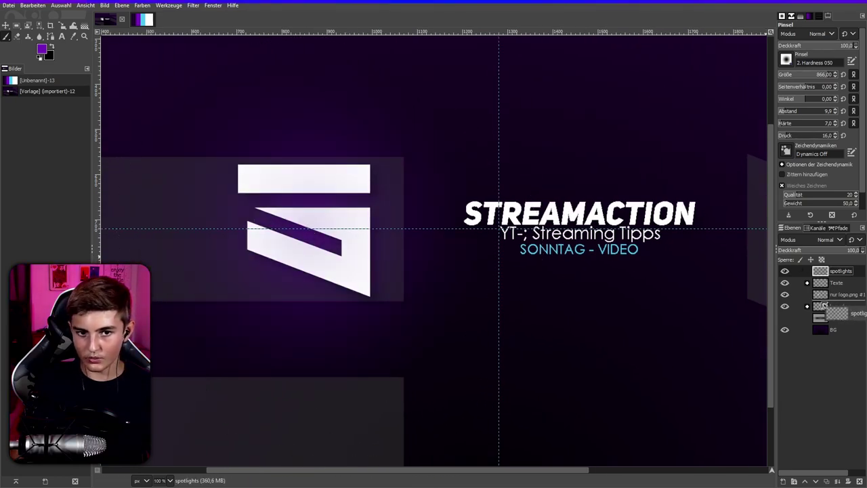
# Move the spotlights layer below 'nur logo.png' and paint a purple glow behind STREAMACTION
pyautogui.moveTo(821, 292); pyautogui.dragTo(823, 296)
pyautogui.scroll(1, 314, 216)
pyautogui.scroll(-2, 325, 235)
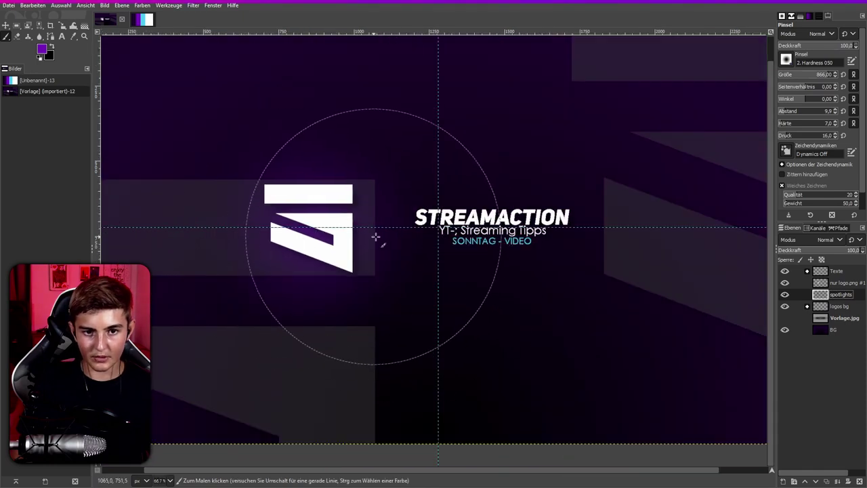
pyautogui.click(486, 227)
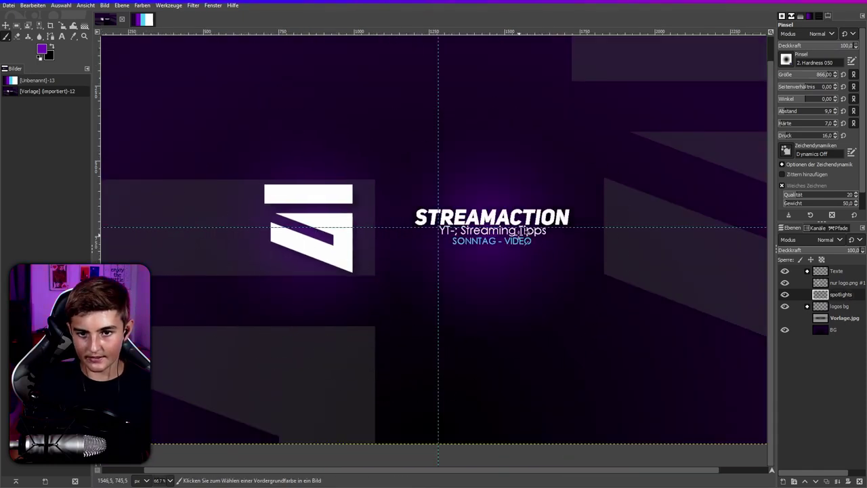
pyautogui.scroll(1, 518, 234)
pyautogui.click(6, 26)
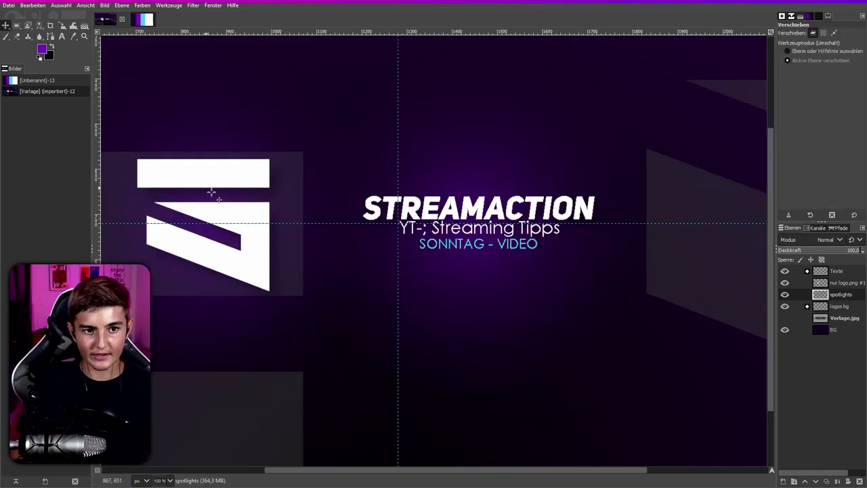
pyautogui.scroll(-1, 506, 248)
pyautogui.scroll(1, 383, 231)
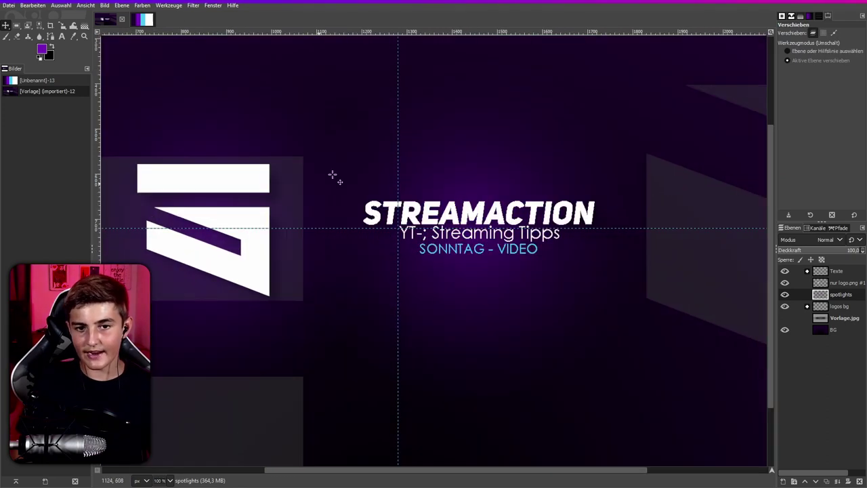
pyautogui.scroll(-2, 572, 192)
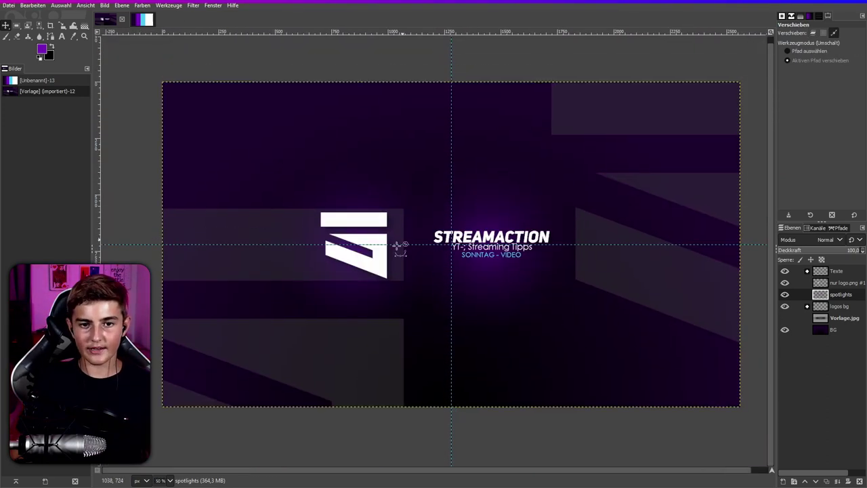
pyautogui.scroll(3, 387, 193)
pyautogui.scroll(1, 393, 135)
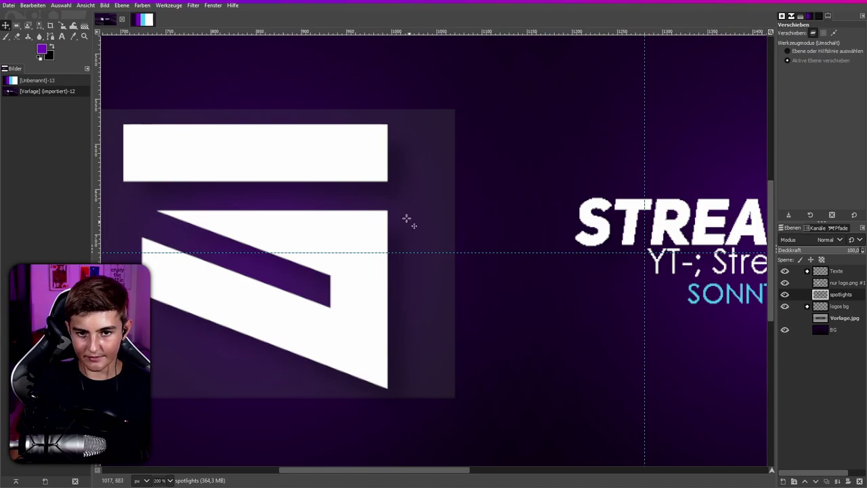
pyautogui.scroll(-2, 406, 218)
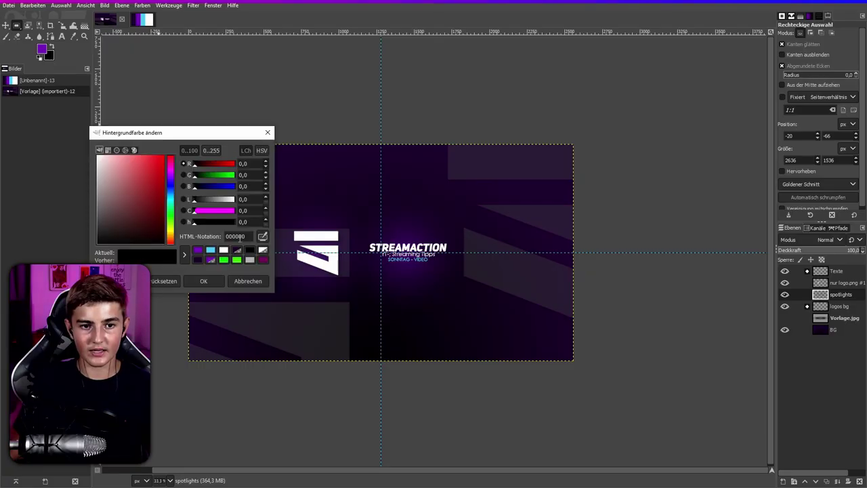
# Set cyan and purple as the painting colours and add a layer named 'Balken 1'
pyautogui.click(210, 250)
pyautogui.click(204, 280)
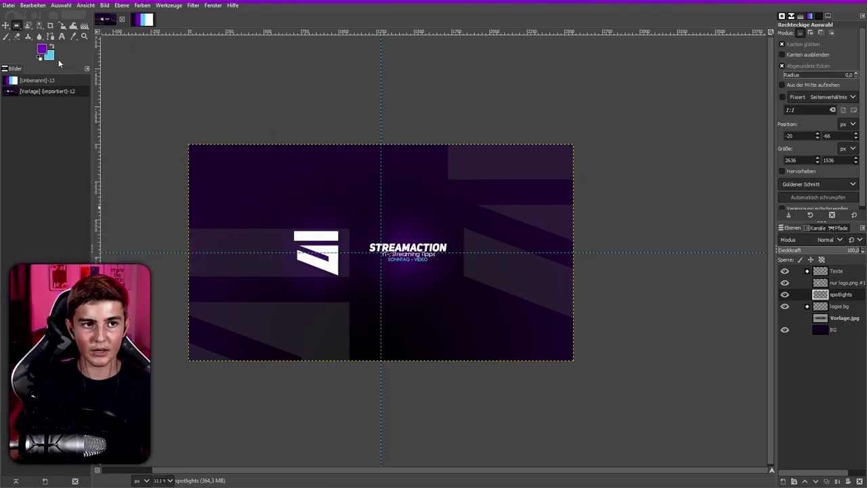
pyautogui.click(52, 46)
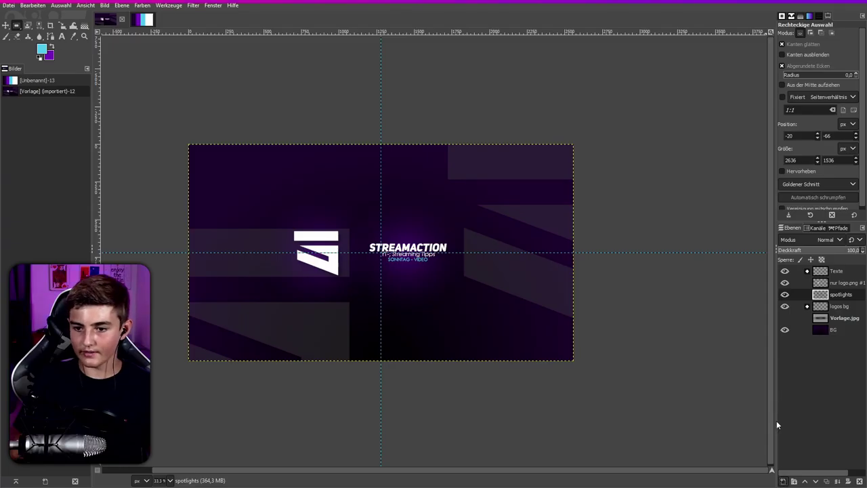
pyautogui.hotkey('shift', 'ctrl', 'n')
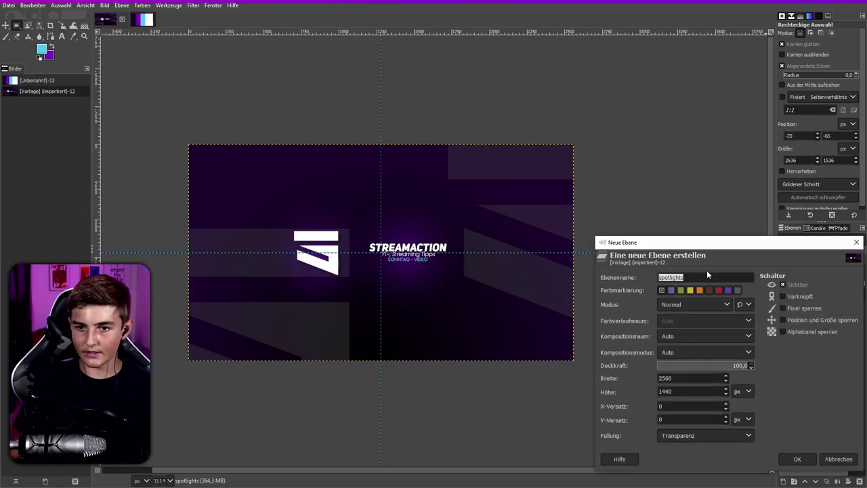
pyautogui.click(707, 270)
pyautogui.press('Return')
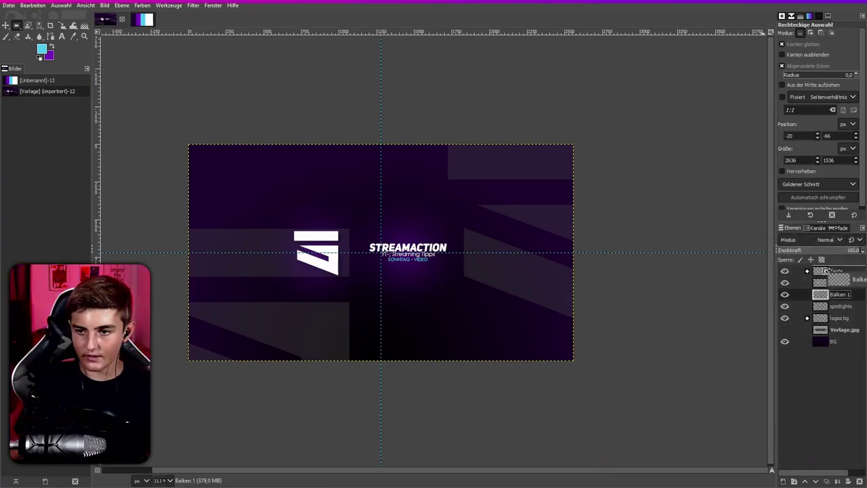
# Fill a thin strip along the top edge with a purple-to-cyan gradient, then paste a copy
pyautogui.moveTo(162, 118); pyautogui.dragTo(588, 150)
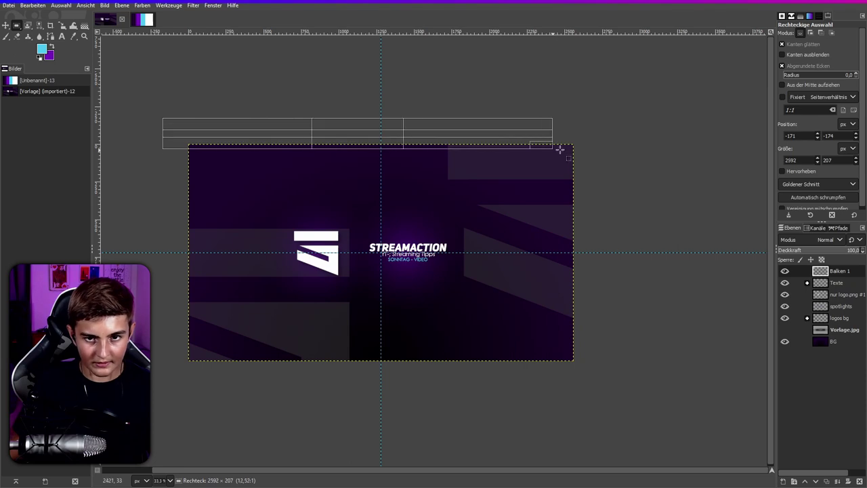
pyautogui.click(84, 25)
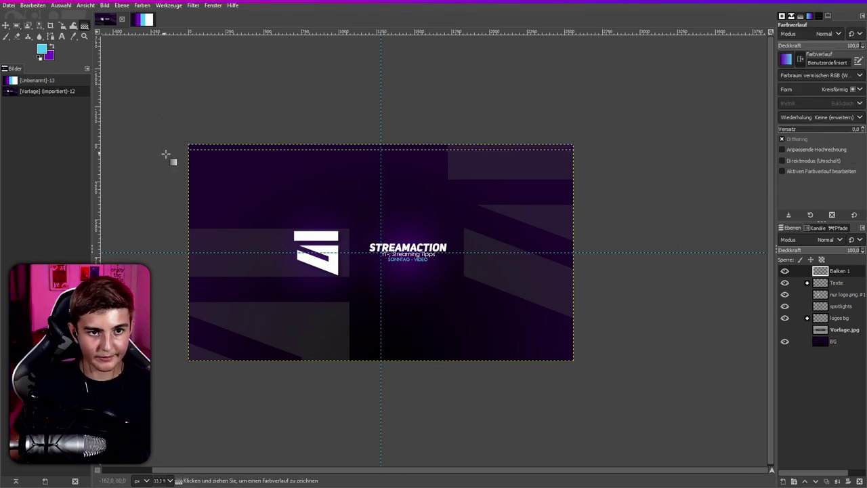
pyautogui.moveTo(193, 145); pyautogui.dragTo(569, 145)
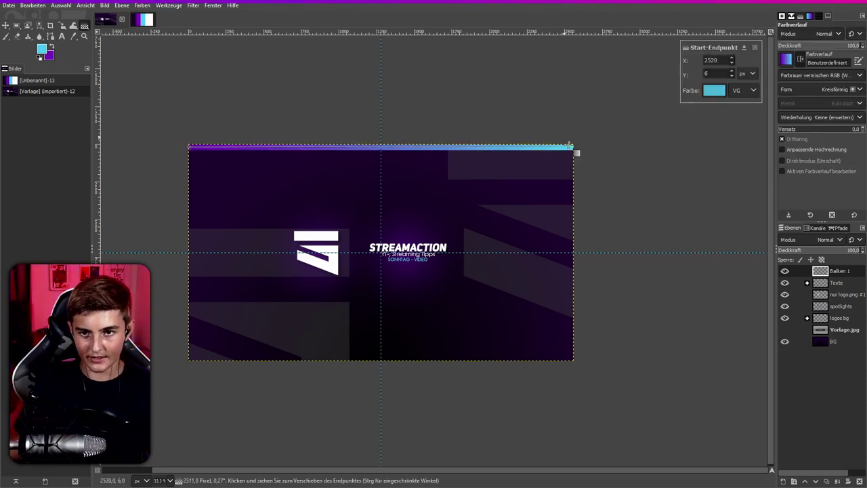
pyautogui.press('Return')
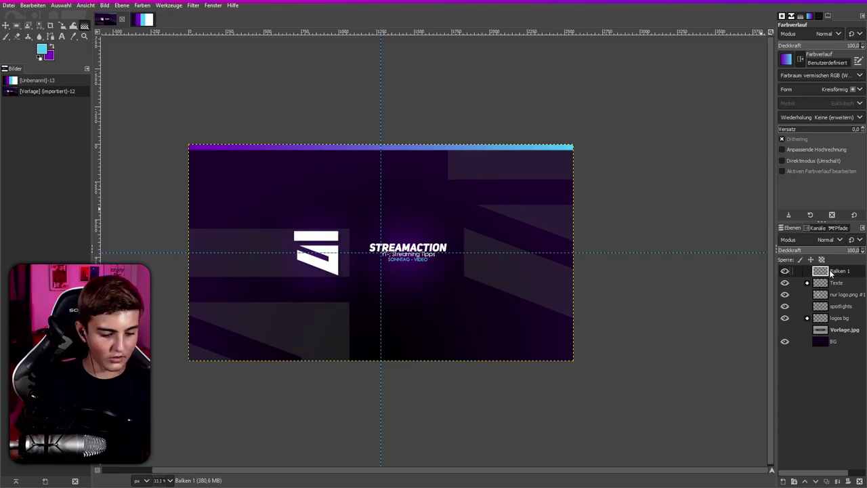
pyautogui.hotkey('ctrl', 'v')
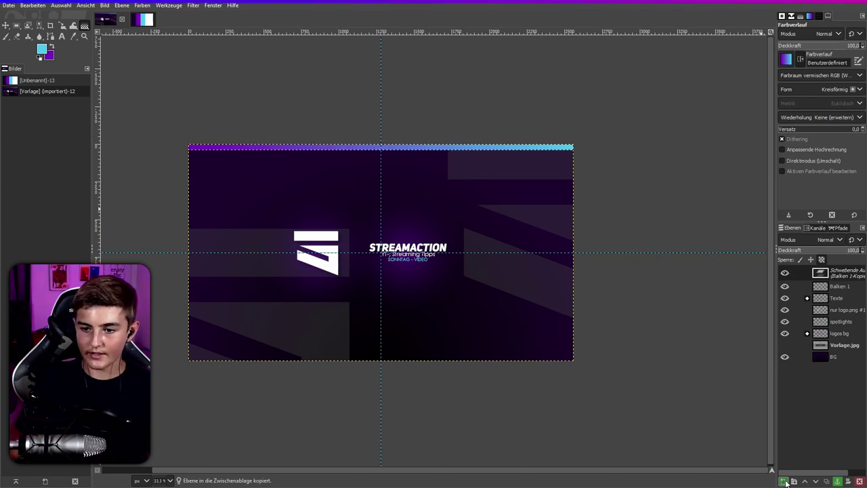
# Turn the pasted bar copy into its own layer named 'Balken 2'
pyautogui.click(783, 481)
pyautogui.doubleClick(842, 271)
pyautogui.write('ken 2')
pyautogui.press('Return')
# Rotate the Balken 2 bar 180° so it sits along the bottom edge
pyautogui.hotkey('shift', 'r')
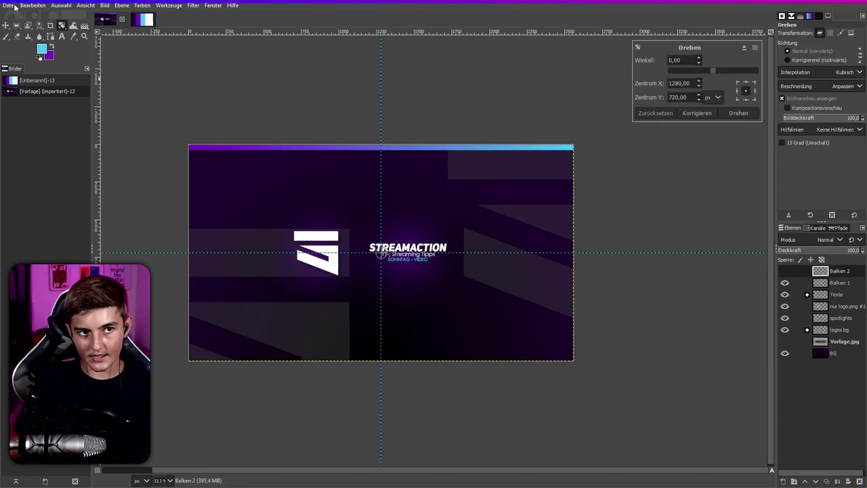
pyautogui.moveTo(252, 196); pyautogui.dragTo(621, 337)
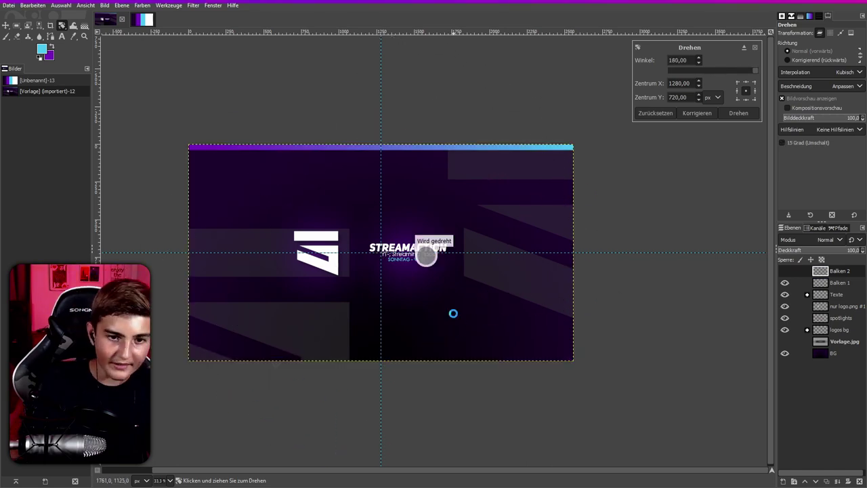
pyautogui.press('Return')
pyautogui.scroll(1, 453, 313)
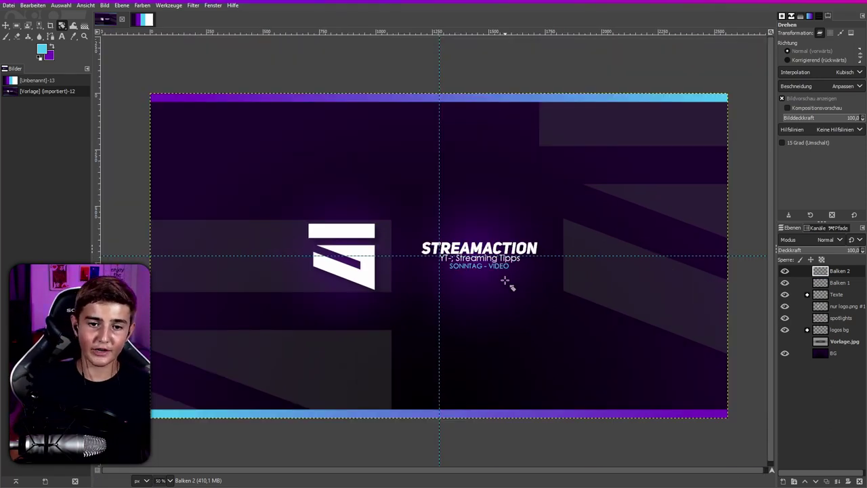
pyautogui.scroll(1, 517, 239)
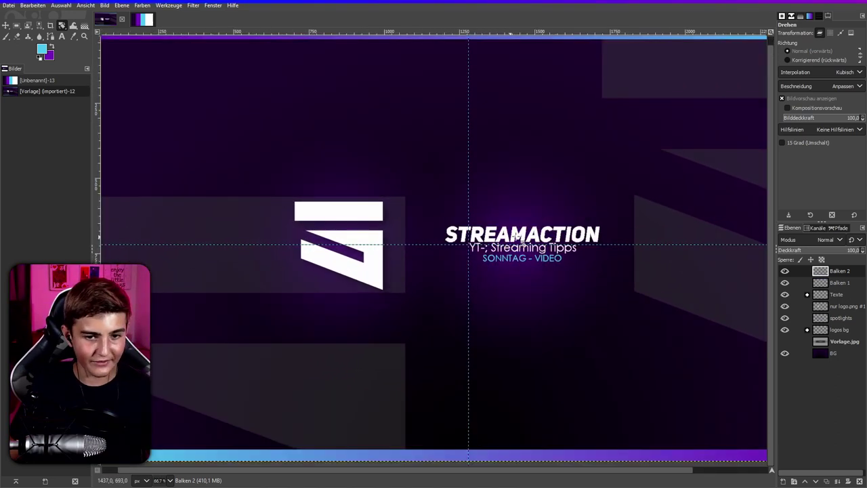